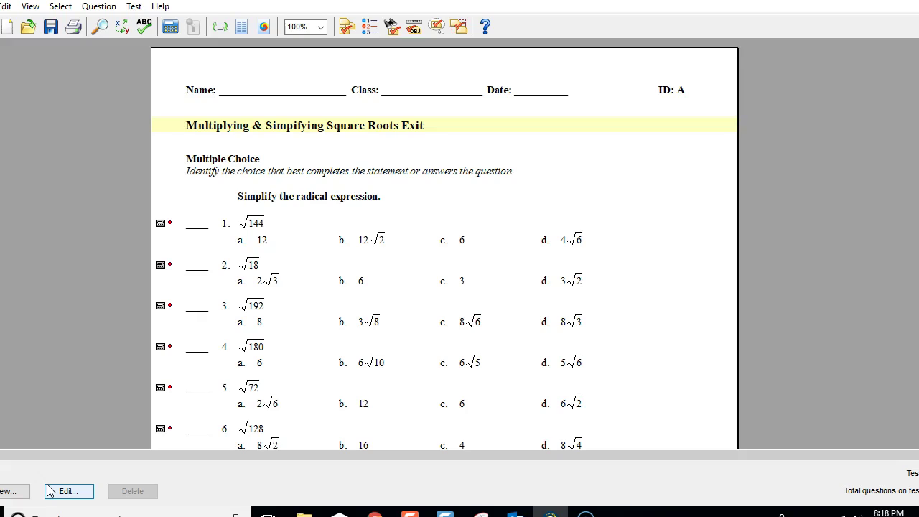
# Start exporting the square roots test in Blackboard 7.1+ (.zip) format to the Desktop
pyautogui.click(50, 491)
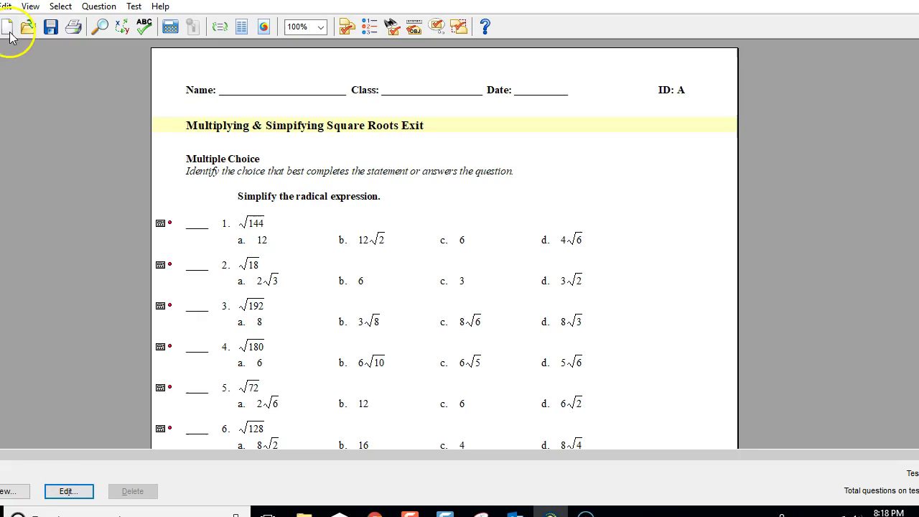
pyautogui.click(1, 6)
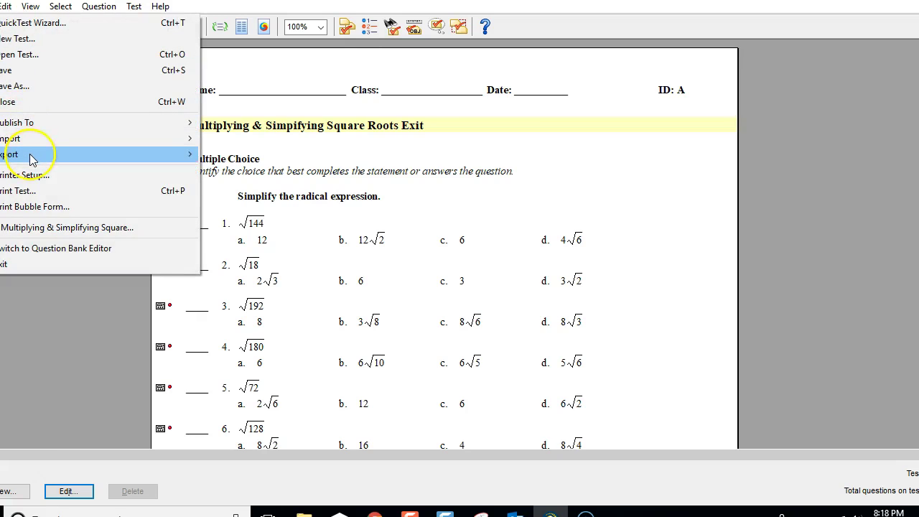
pyautogui.moveTo(32, 159)
pyautogui.moveTo(36, 159); pyautogui.dragTo(244, 246)
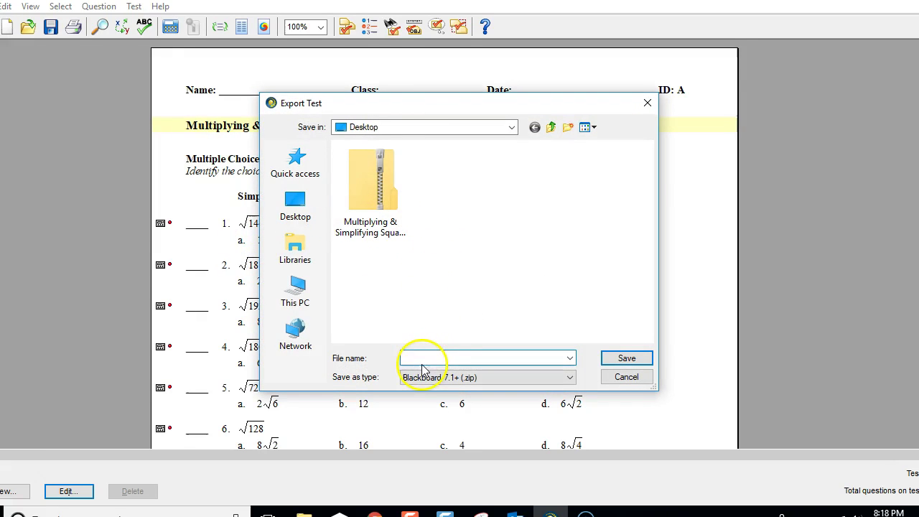
# Save the export file as 'Multiply square roots'
pyautogui.write('Mul')
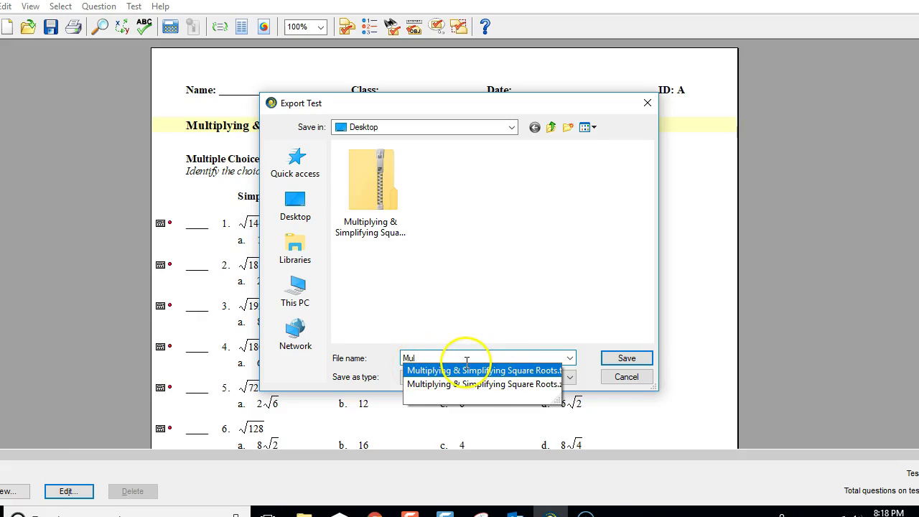
pyautogui.write('tip')
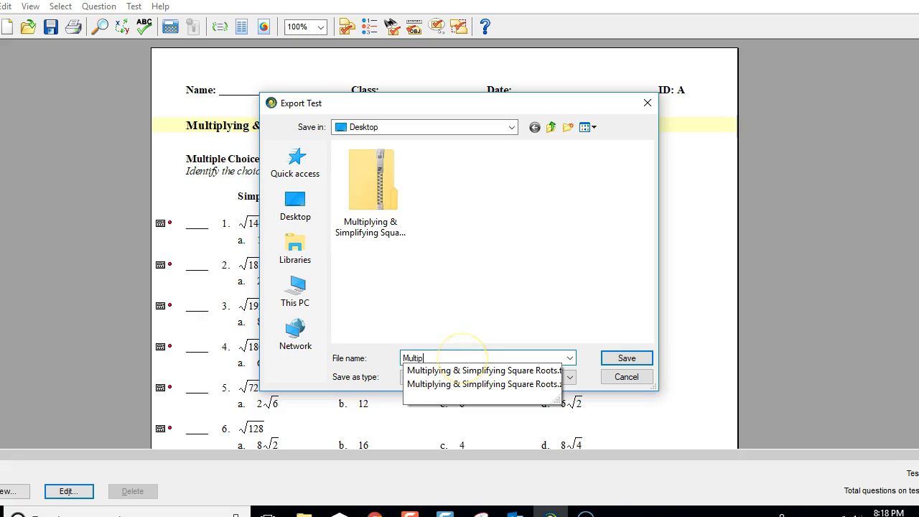
pyautogui.write('ly square roots')
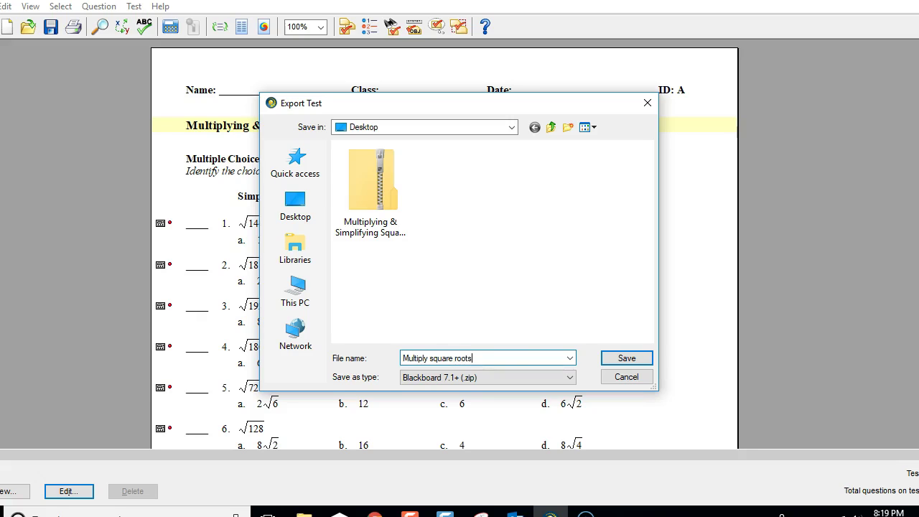
pyautogui.moveTo(473, 358); pyautogui.dragTo(399, 358)
pyautogui.hotkey('ctrl', 'c')
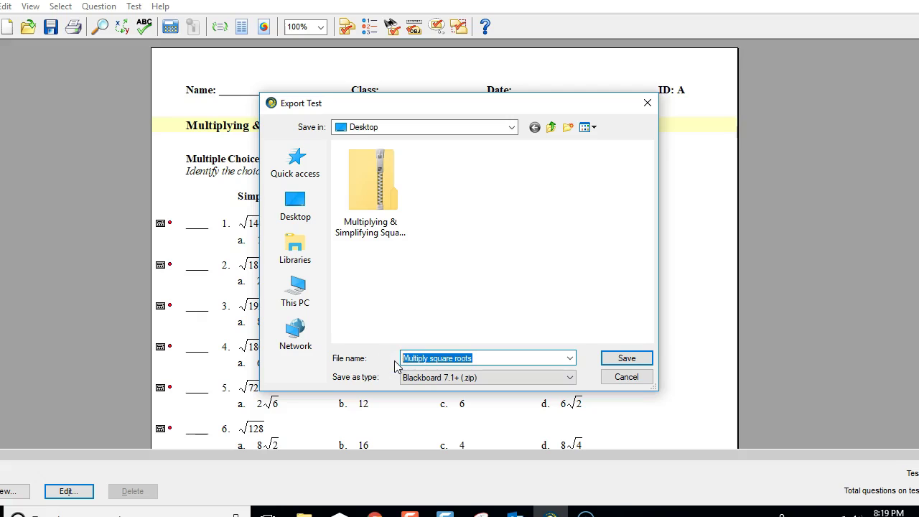
pyautogui.click(643, 359)
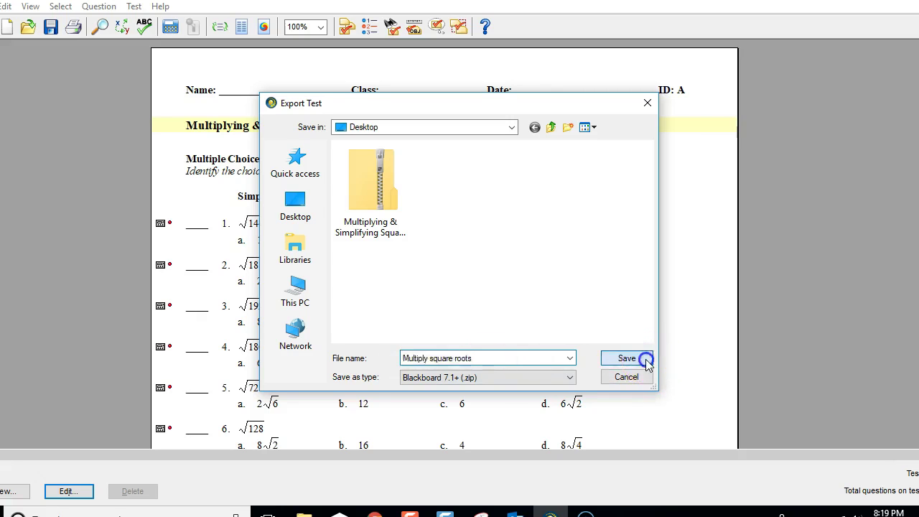
# Paste 'Multiply square roots' as test name and image directory, then cancel the Blackboard export
pyautogui.click(427, 179)
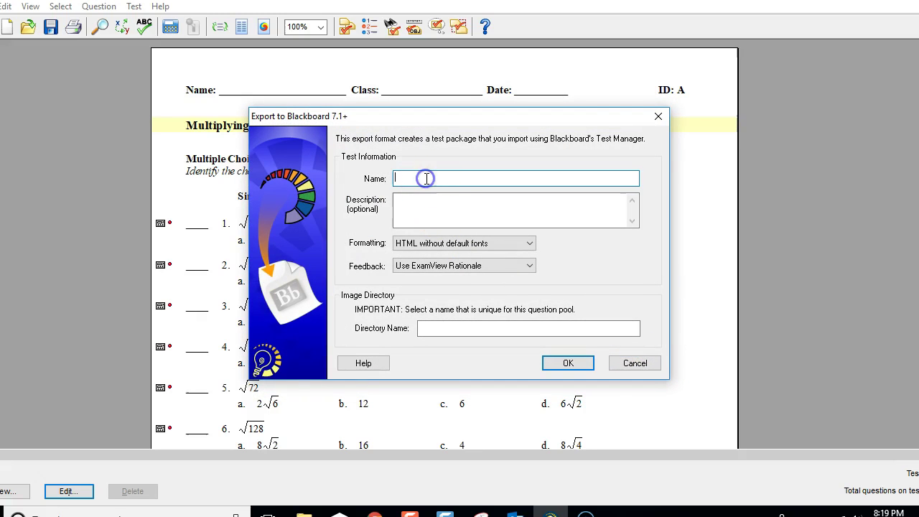
pyautogui.hotkey('ctrl', 'v')
pyautogui.click(447, 328)
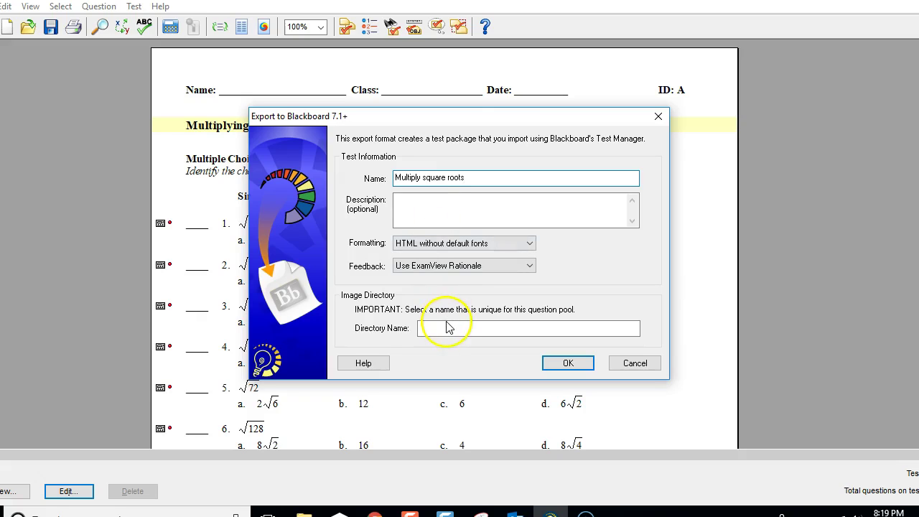
pyautogui.hotkey('ctrl', 'v')
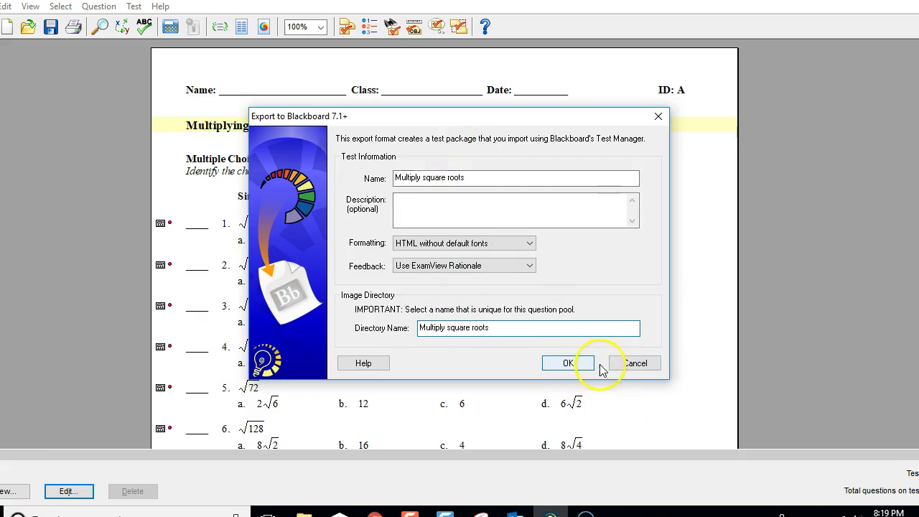
pyautogui.click(634, 364)
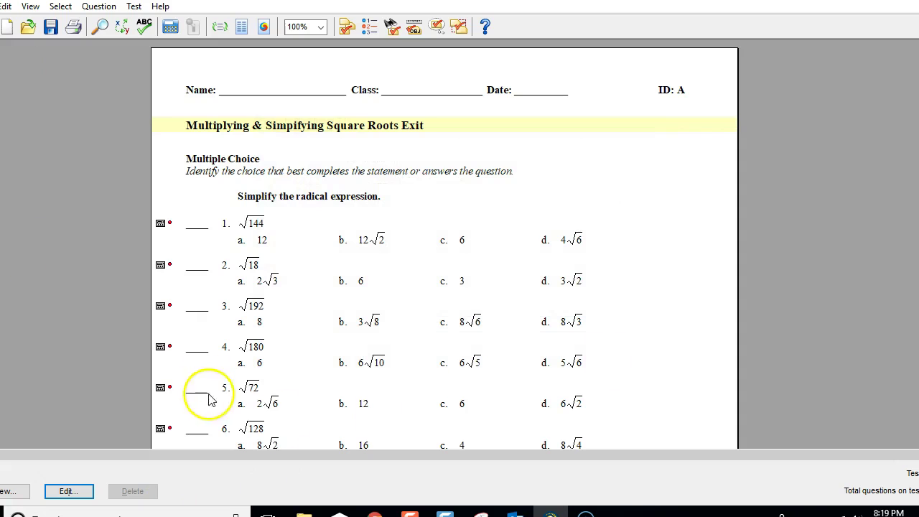
# On Canvas's Import Course Content page, set content type to Blackboard 6/7/8/9 export .zip
pyautogui.click(372, 508)
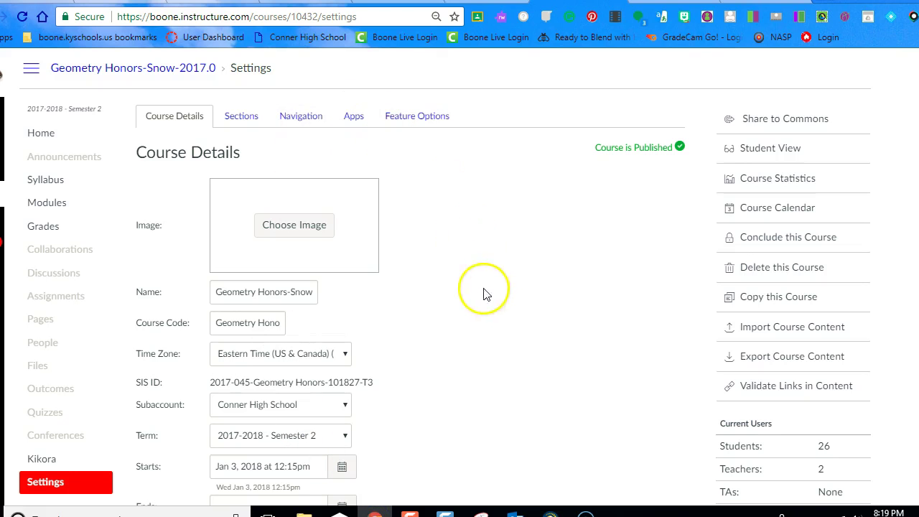
pyautogui.click(789, 335)
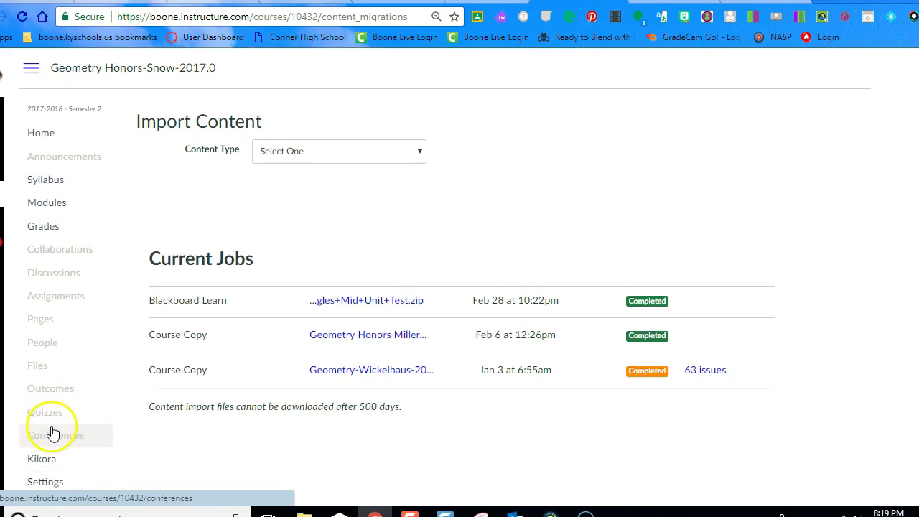
pyautogui.click(285, 154)
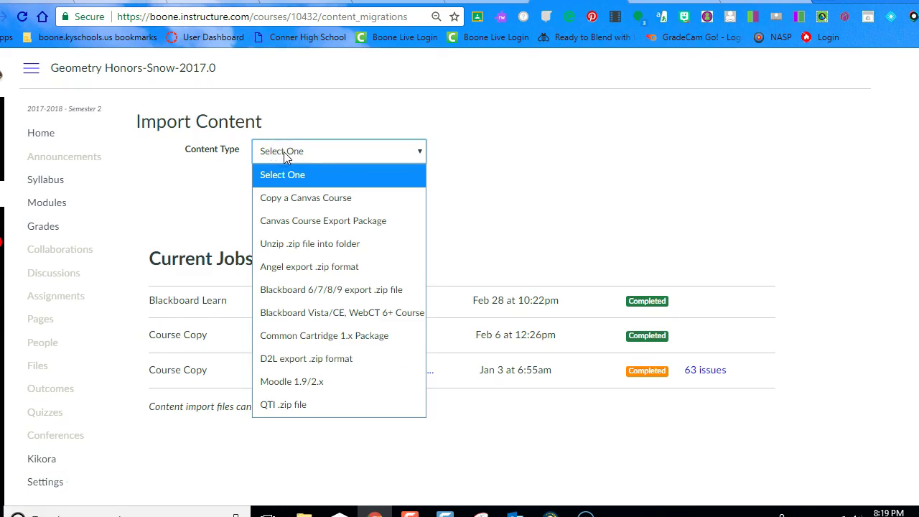
pyautogui.click(305, 289)
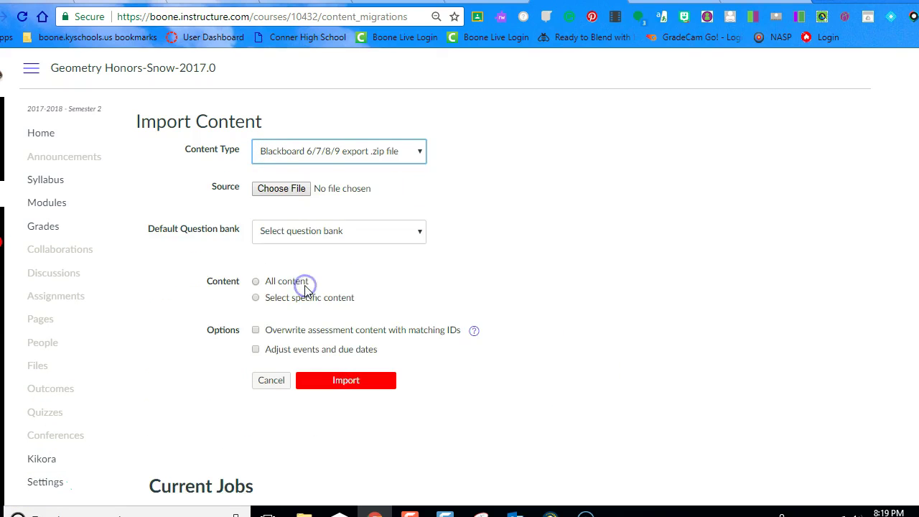
# Choose the Multiplying & Simplifying Square Roots zip from the Desktop as the source file
pyautogui.click(283, 189)
pyautogui.click(154, 89)
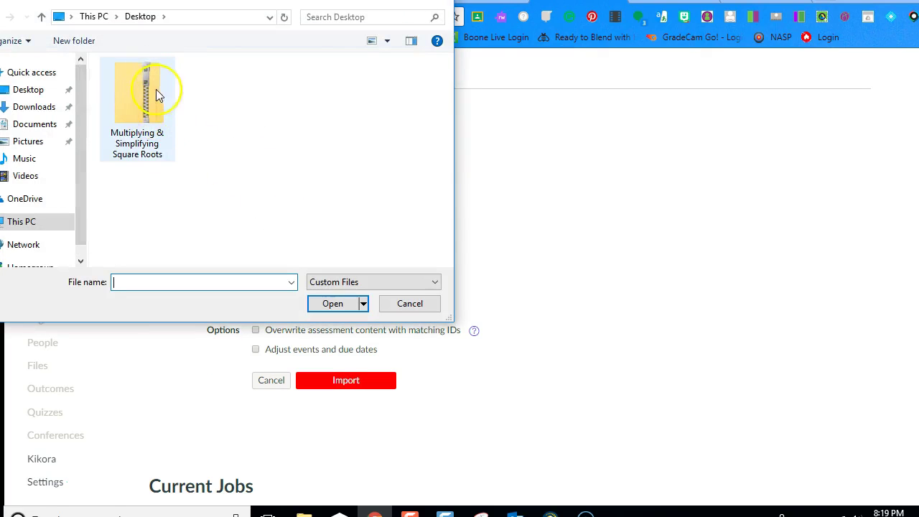
pyautogui.click(154, 108)
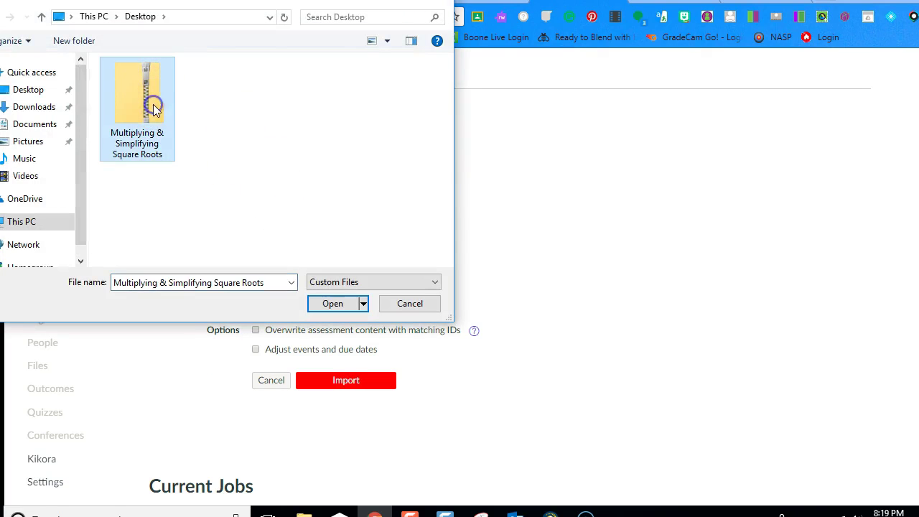
pyautogui.click(337, 307)
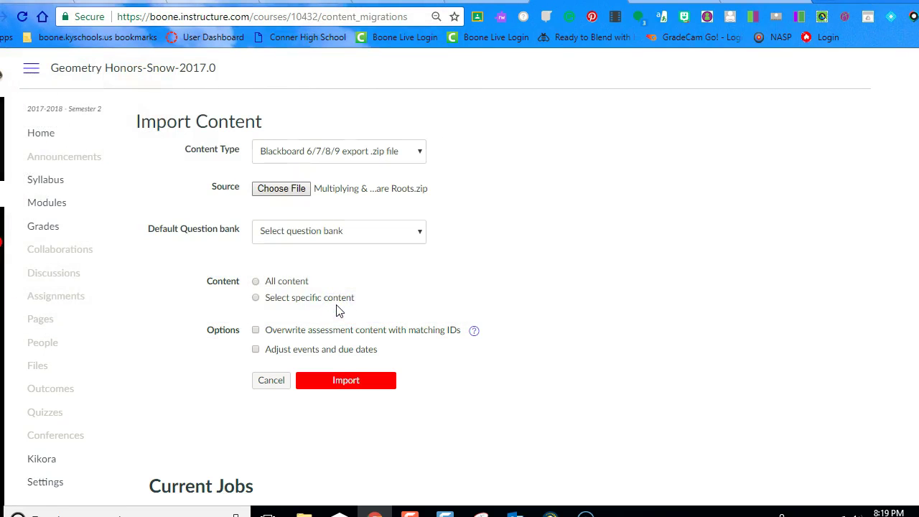
pyautogui.click(337, 293)
# Create new bank 'Multiply & Simplify Square Roots', select All content, and run the import
pyautogui.click(327, 239)
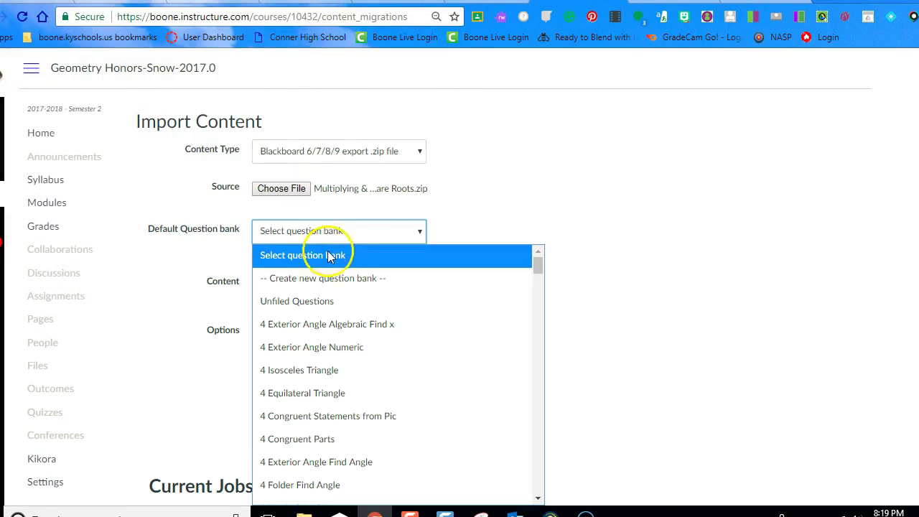
pyautogui.click(329, 275)
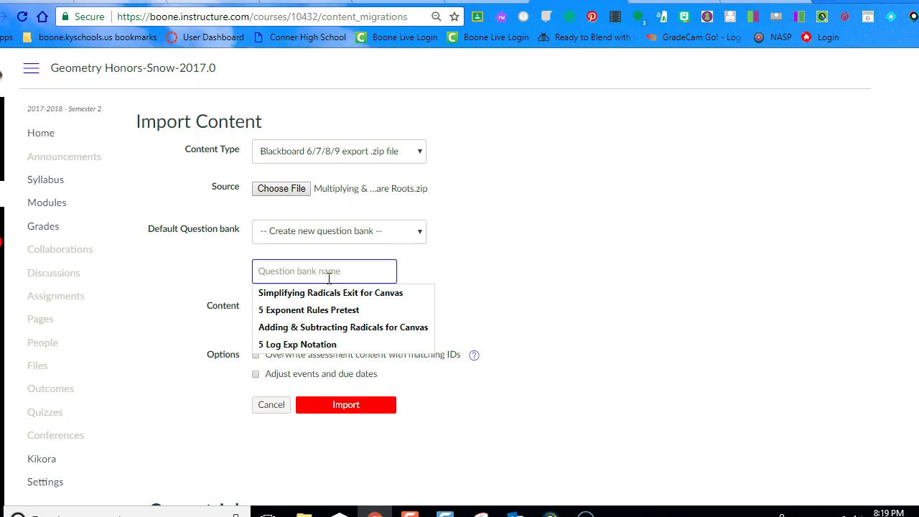
pyautogui.write('Multiply & Simplify Square Roots')
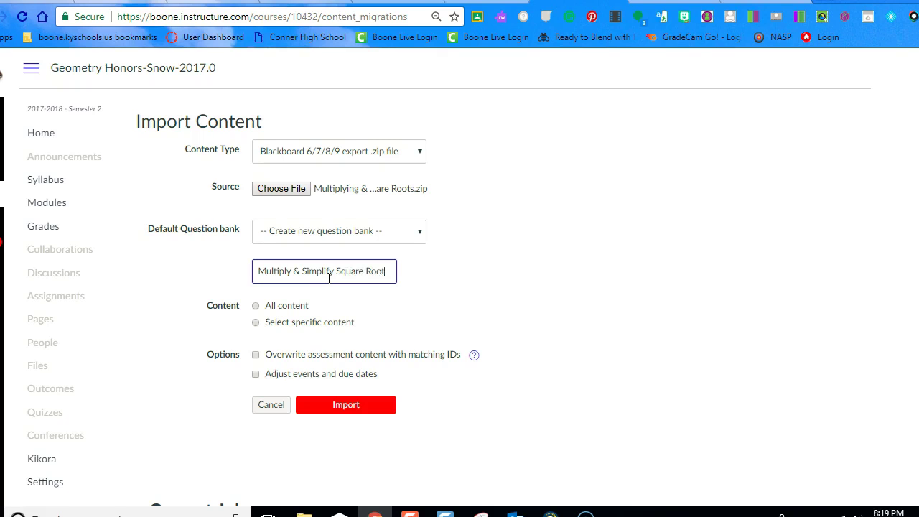
pyautogui.click(257, 323)
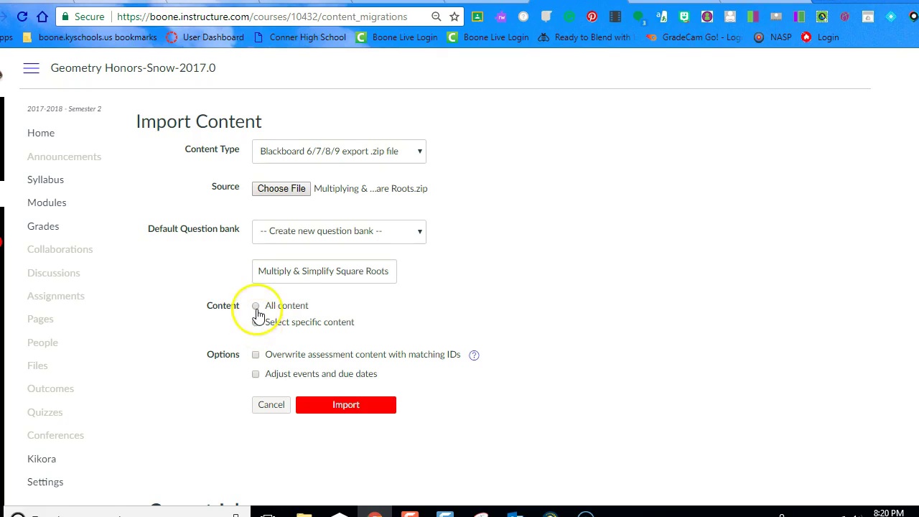
pyautogui.click(257, 307)
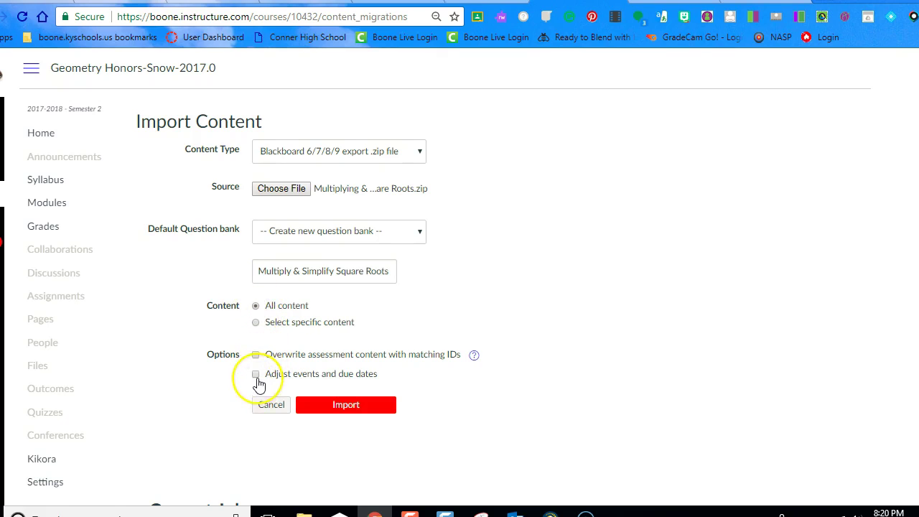
pyautogui.scroll(-1, 258, 377)
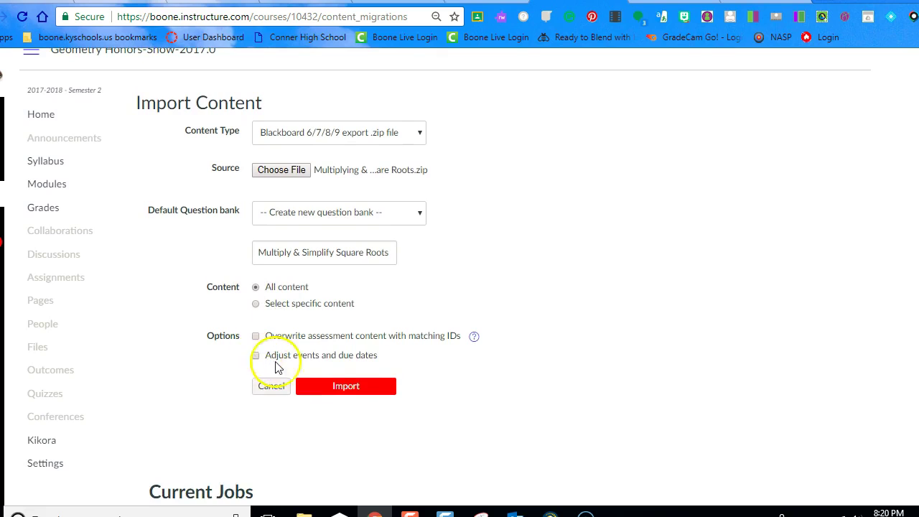
pyautogui.click(362, 391)
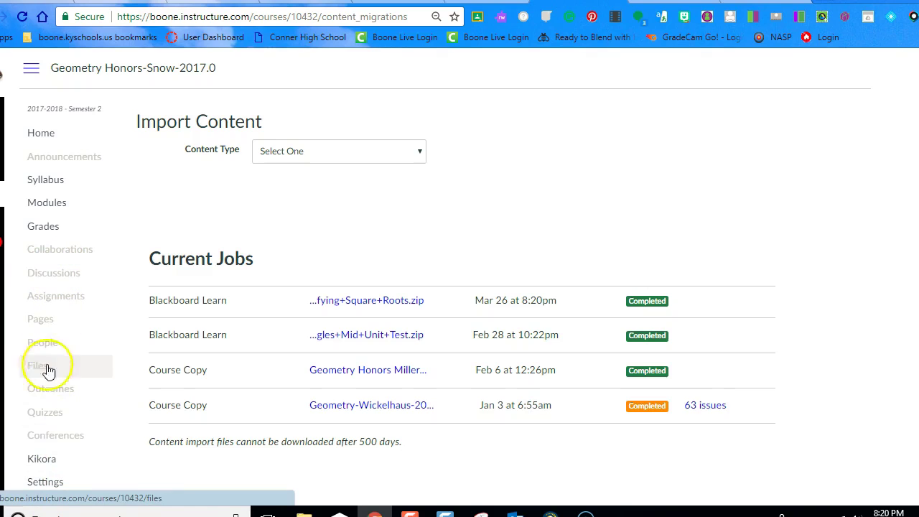
# Wait for the square roots zip import to show Completed, then head to Quizzes
pyautogui.click(49, 416)
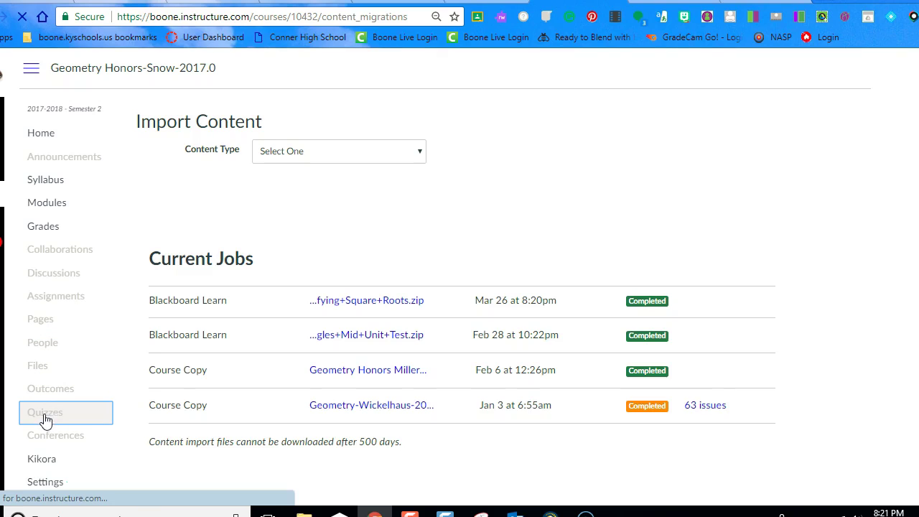
# Browse the Quizzes list to find '6 Multiplying Simplifying Square Roots' with 23 questions
pyautogui.click(45, 417)
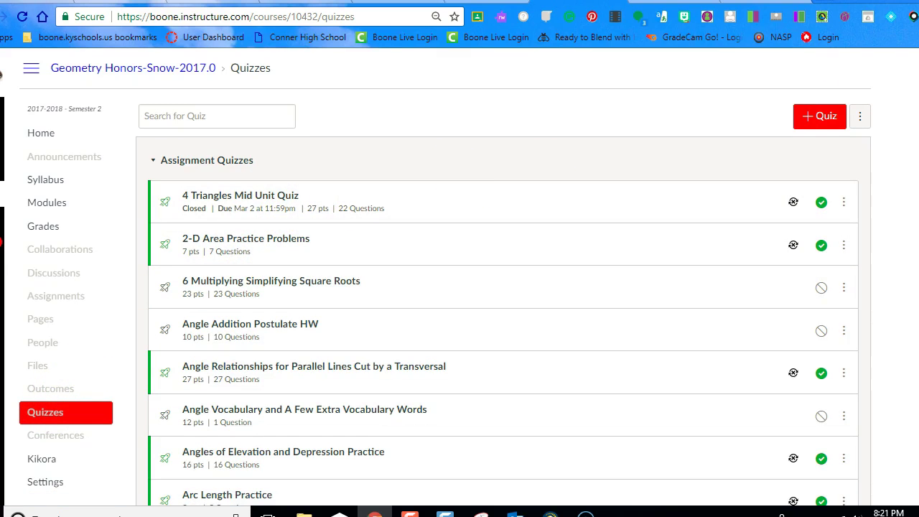
pyautogui.scroll(-1, 445, 279)
pyautogui.scroll(-3, 445, 278)
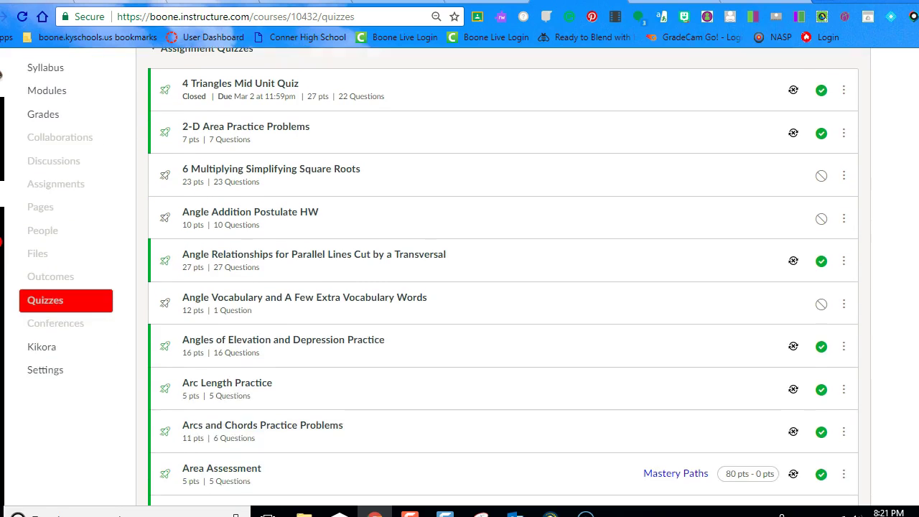
pyautogui.scroll(-6, 446, 279)
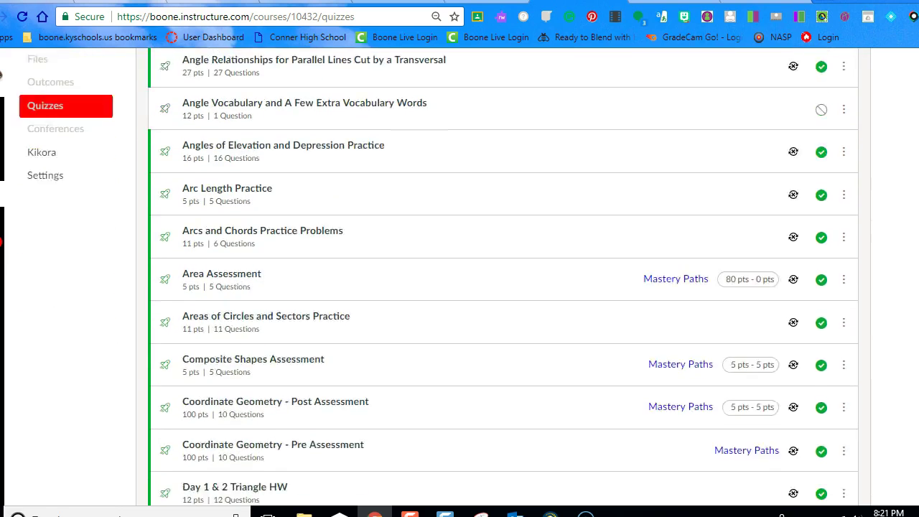
pyautogui.press('Home')
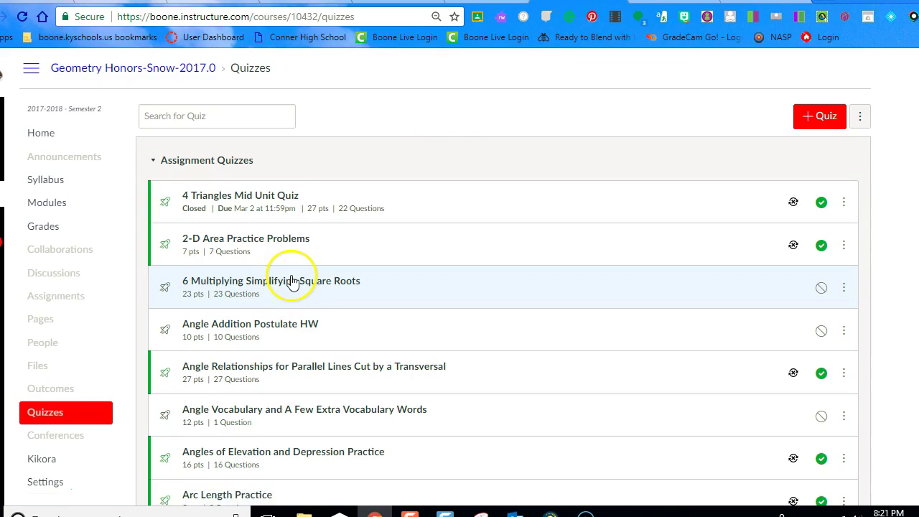
# Edit the 6 Multiplying Simplifying Square Roots quiz and review its 1-pt radical questions
pyautogui.click(291, 282)
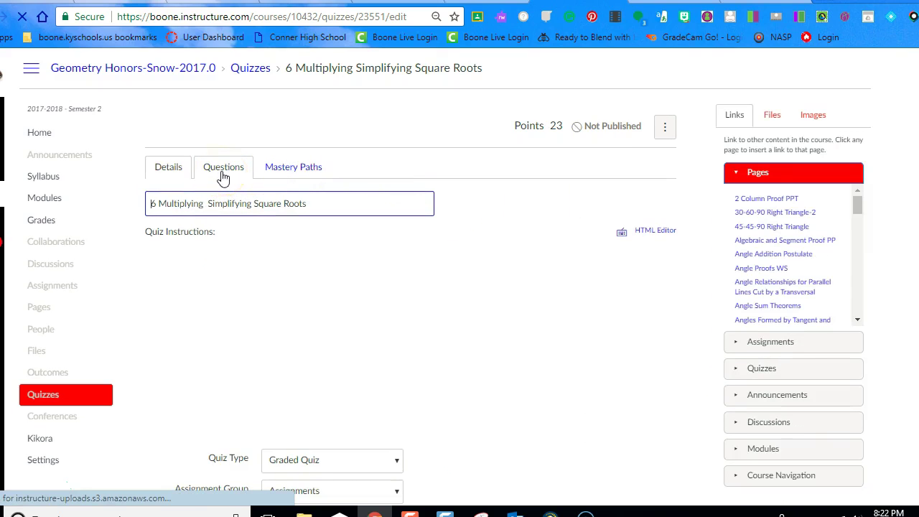
pyautogui.click(222, 177)
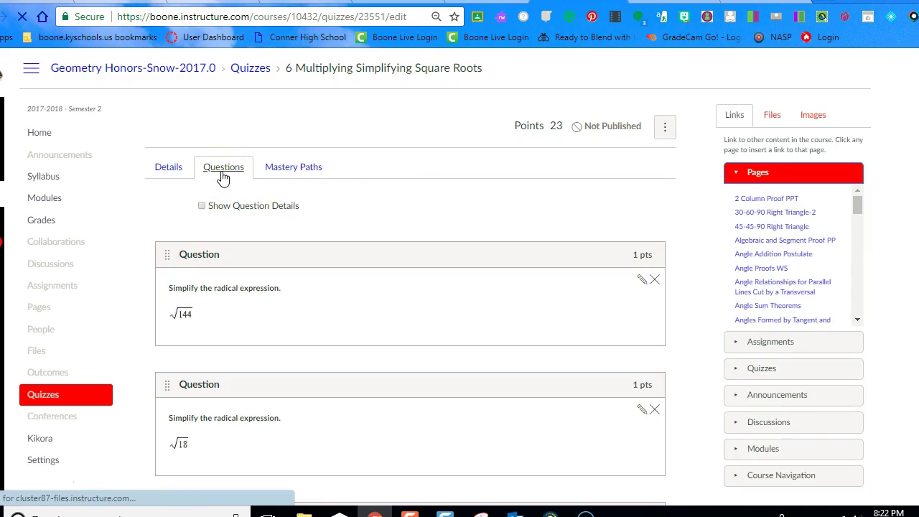
pyautogui.click(813, 266)
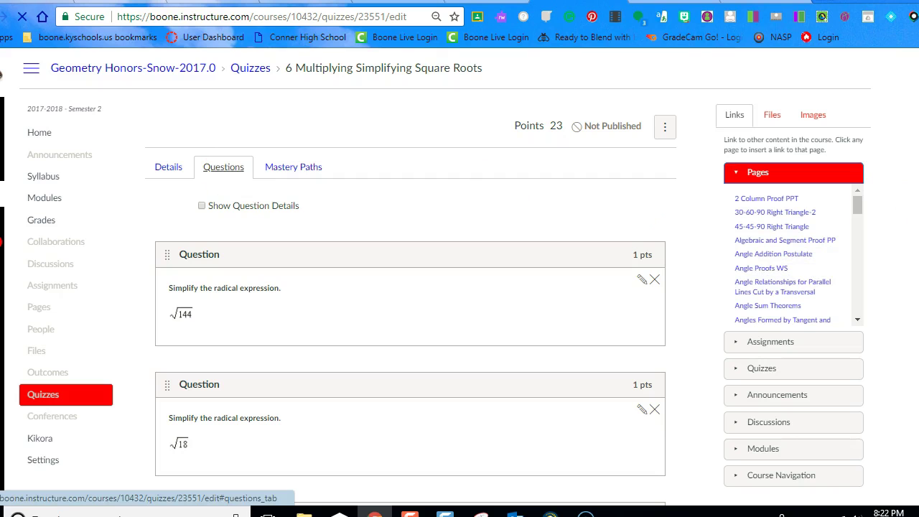
pyautogui.scroll(-10, 409, 287)
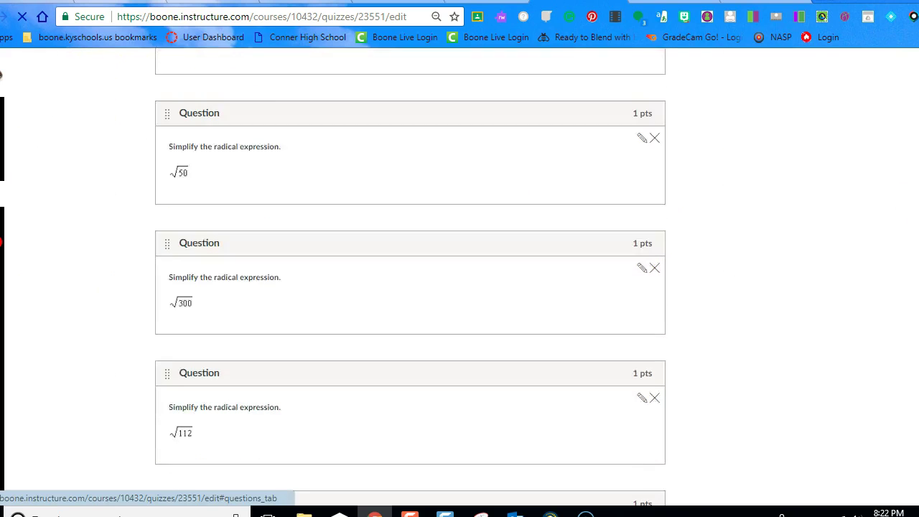
# From Find Questions, go to View Course Question Banks
pyautogui.scroll(-3, 409, 287)
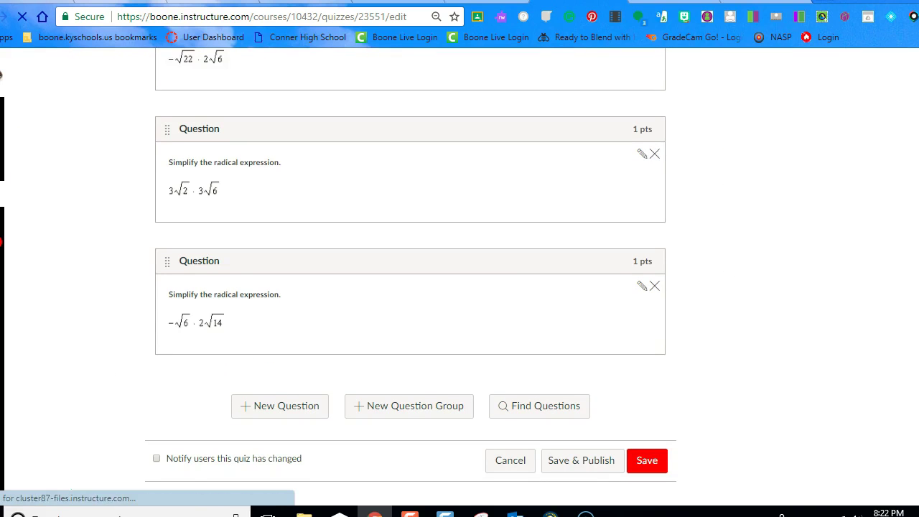
pyautogui.click(576, 404)
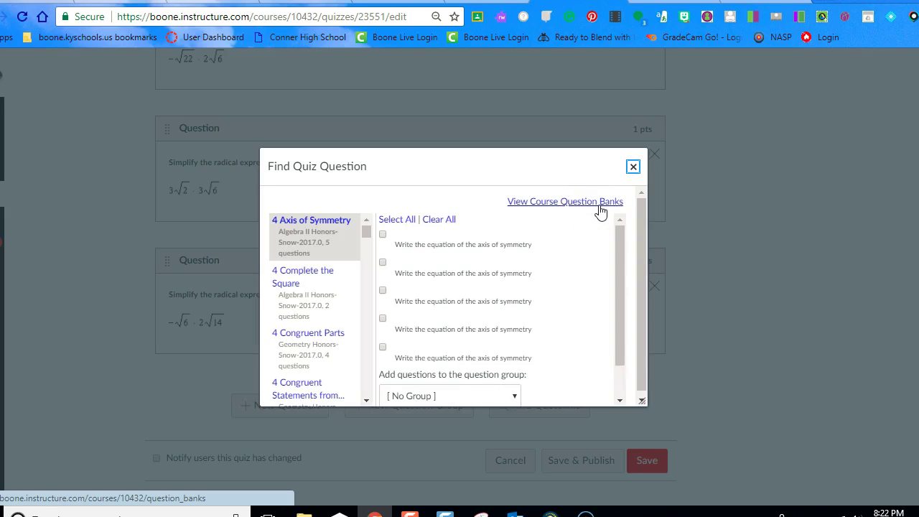
pyautogui.click(601, 209)
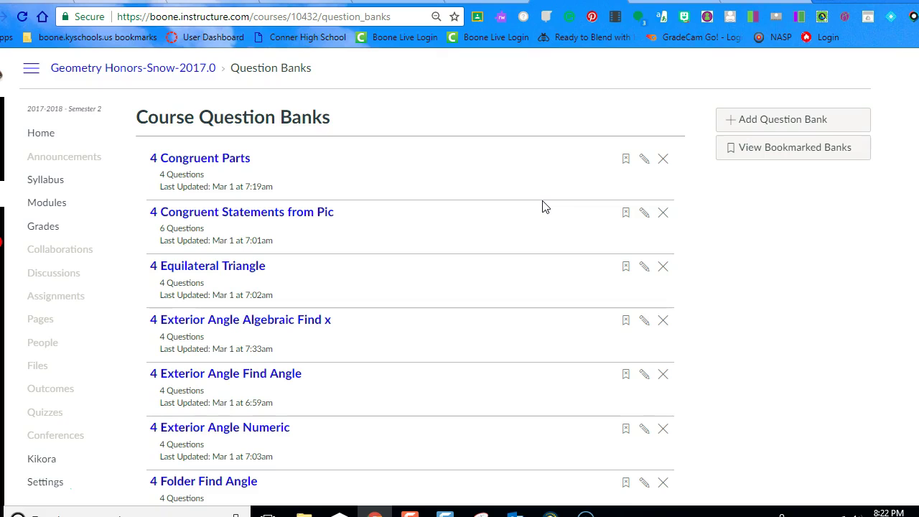
# Create the '6 Simplify Square Roots' question bank and return to the banks list
pyautogui.click(747, 125)
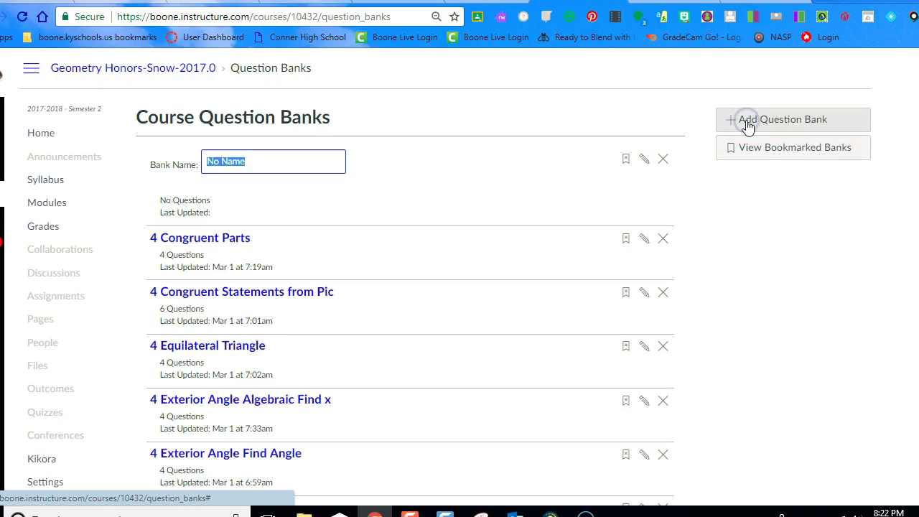
pyautogui.write('6 Simplify Square Roots')
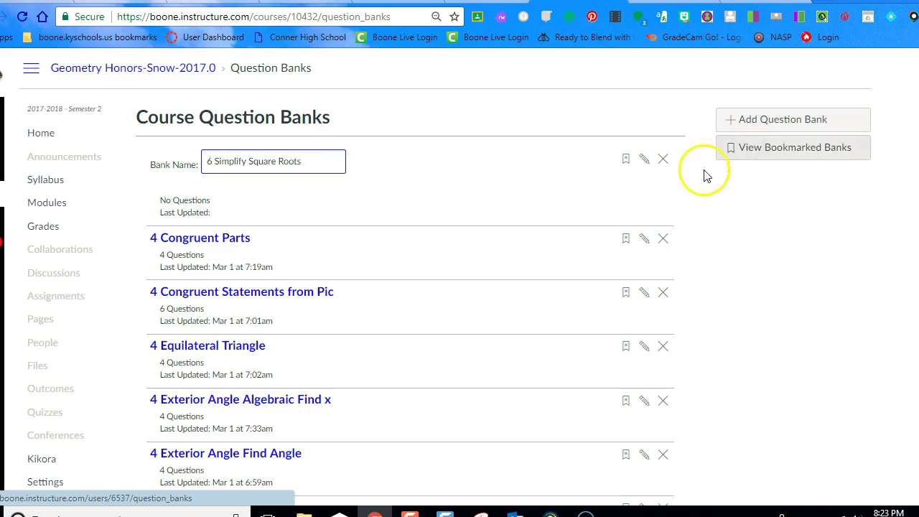
pyautogui.press('Return')
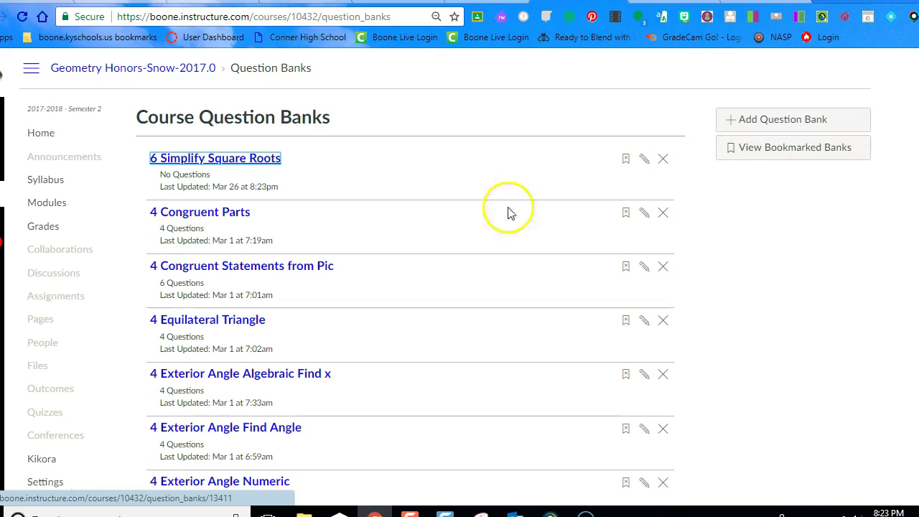
pyautogui.click(243, 160)
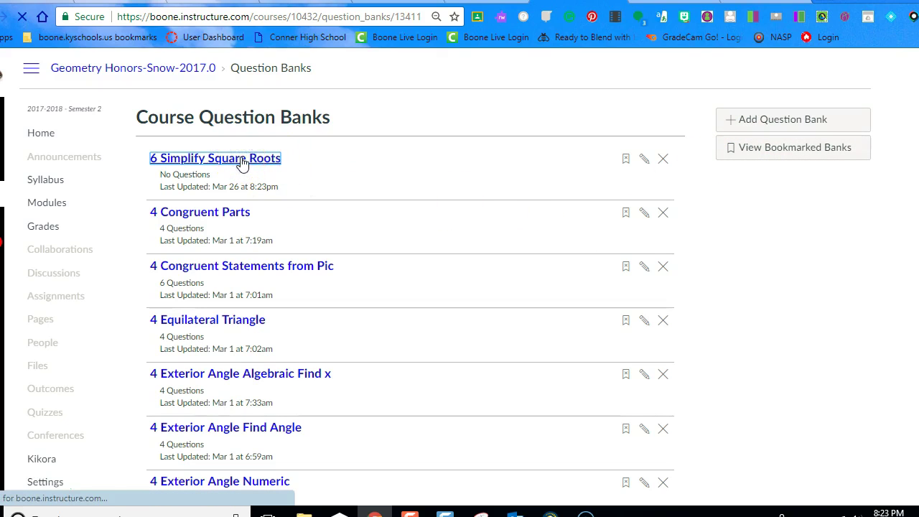
pyautogui.click(244, 172)
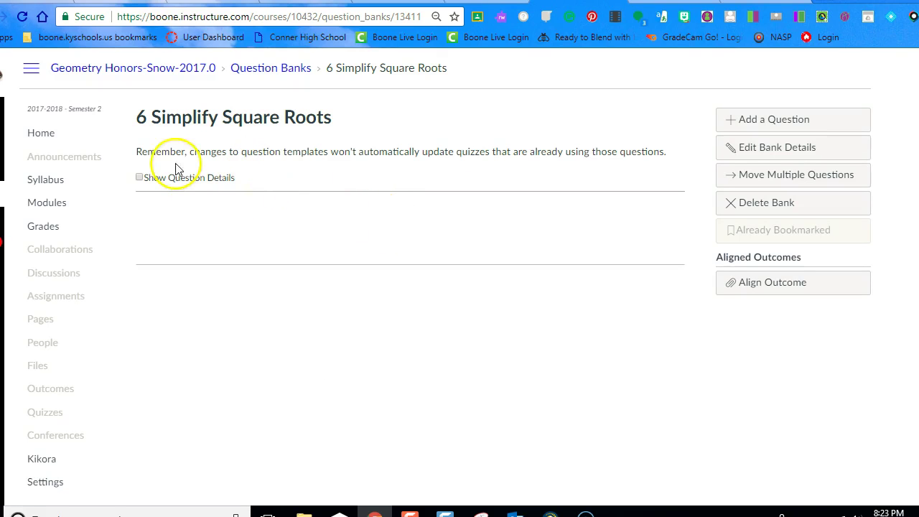
pyautogui.press('F5')
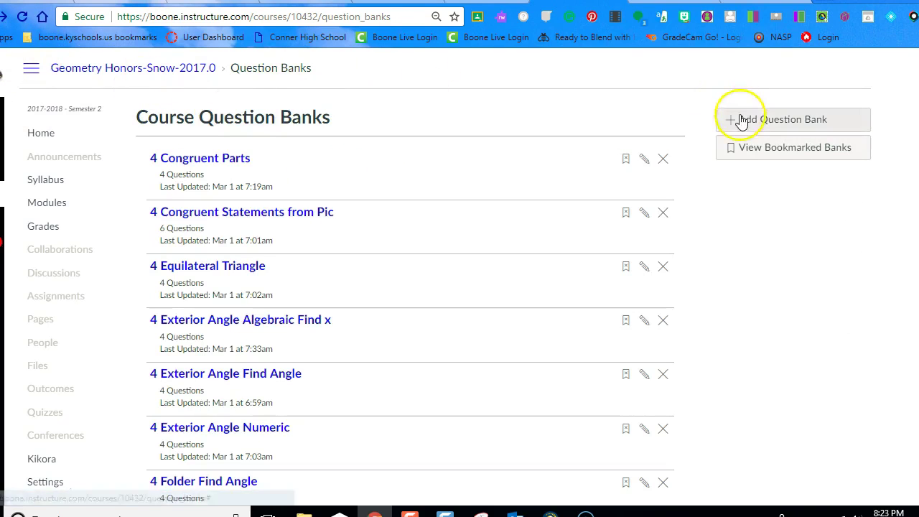
# Add a second bank named '6 Multiply Square Roots'
pyautogui.click(742, 121)
pyautogui.write('6')
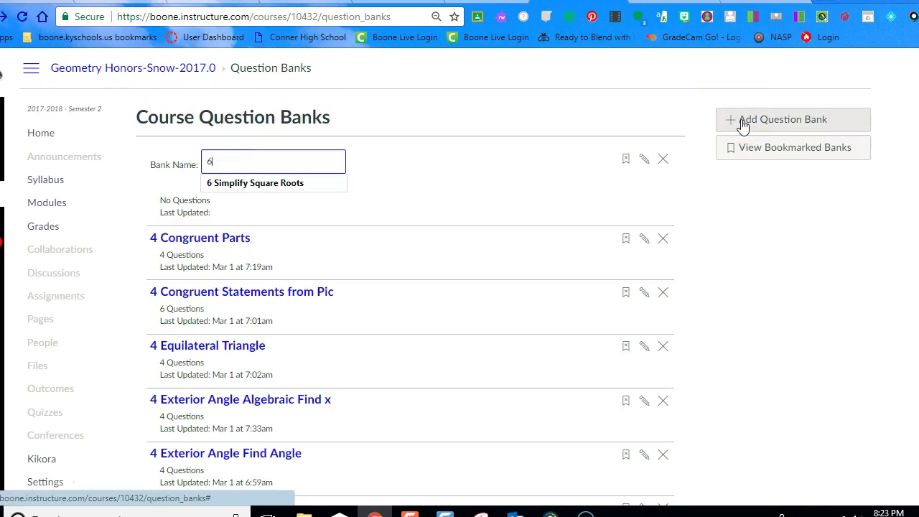
pyautogui.write(' M')
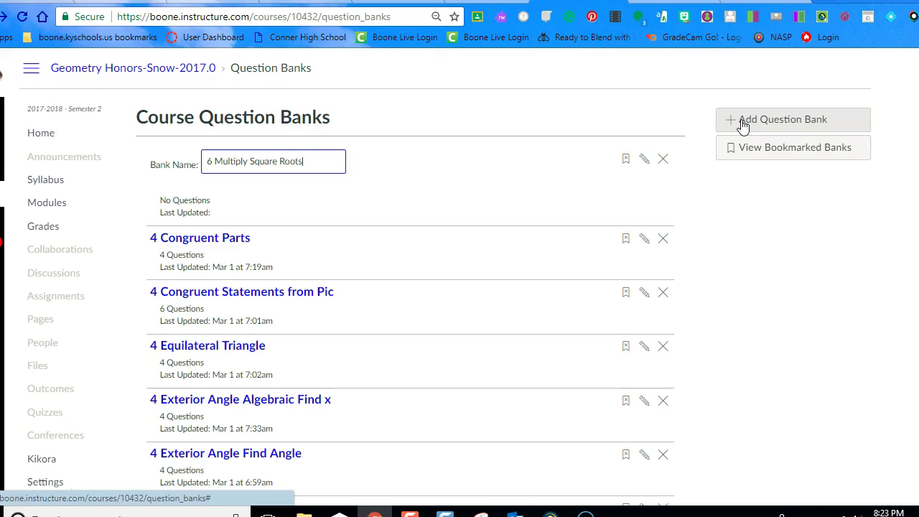
pyautogui.write('ultiply Square Roots')
pyautogui.press('Return')
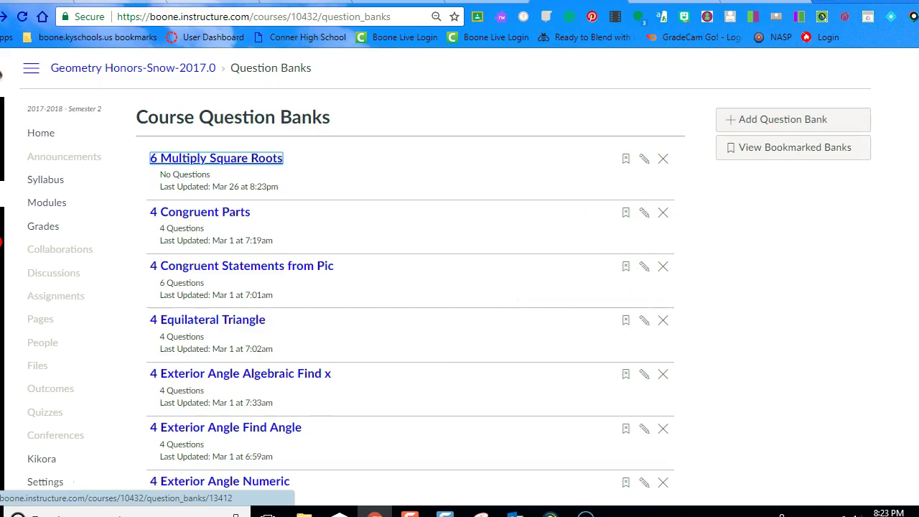
# Scroll down the bank list and open the 6 Multiplying Simplifying Square Roots bank to see its 1-pt questions
pyautogui.scroll(-6, 409, 287)
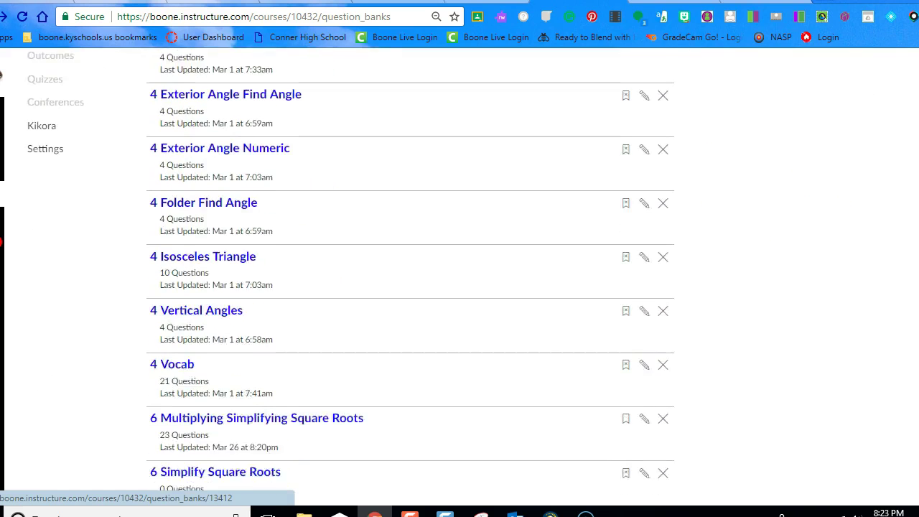
pyautogui.scroll(-1, 409, 287)
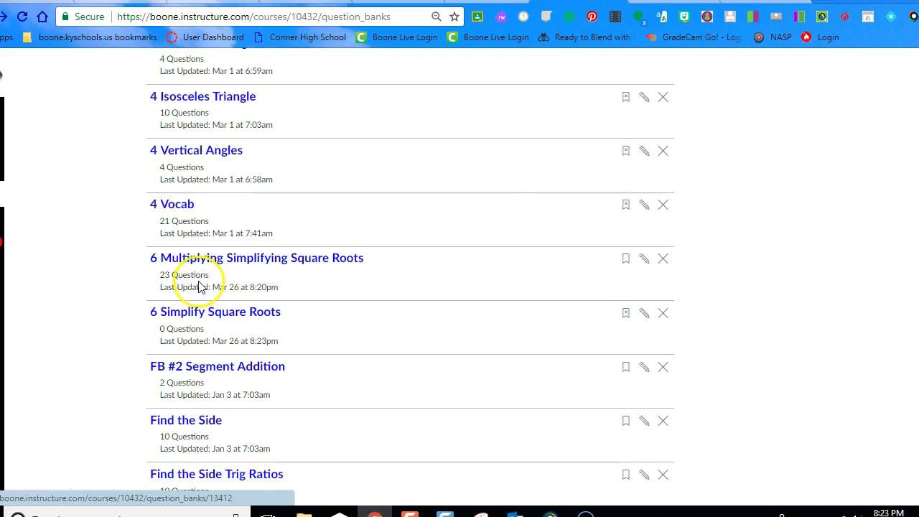
pyautogui.click(239, 261)
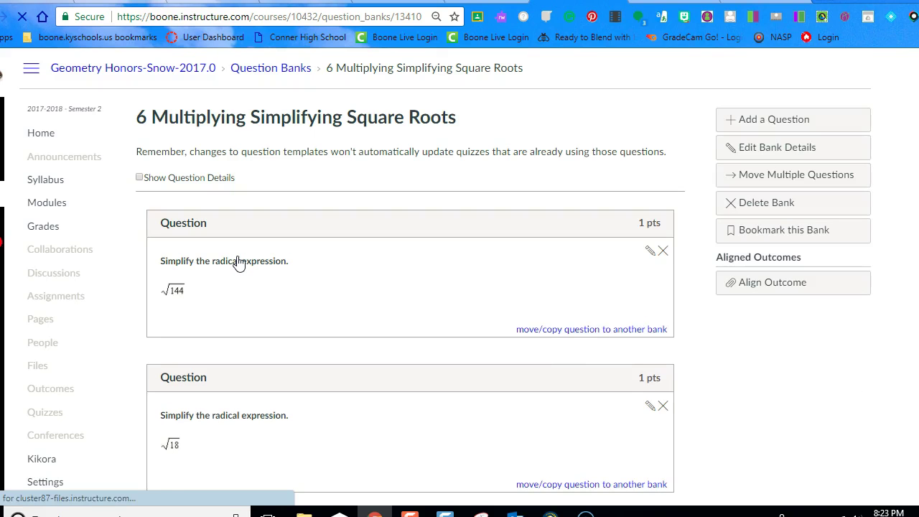
# Move the √144 question out of the mixed bank into 6 Simplify Square Roots
pyautogui.rightClick(580, 330)
pyautogui.click(556, 331)
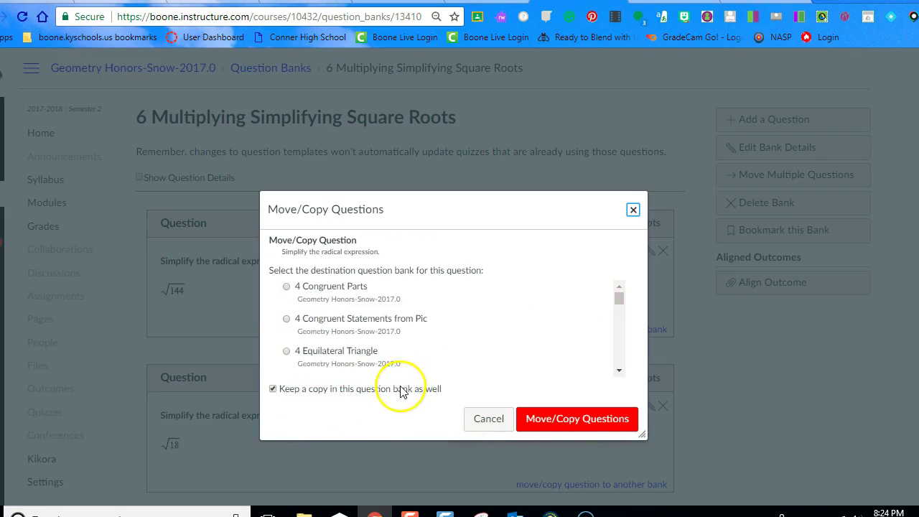
pyautogui.click(273, 390)
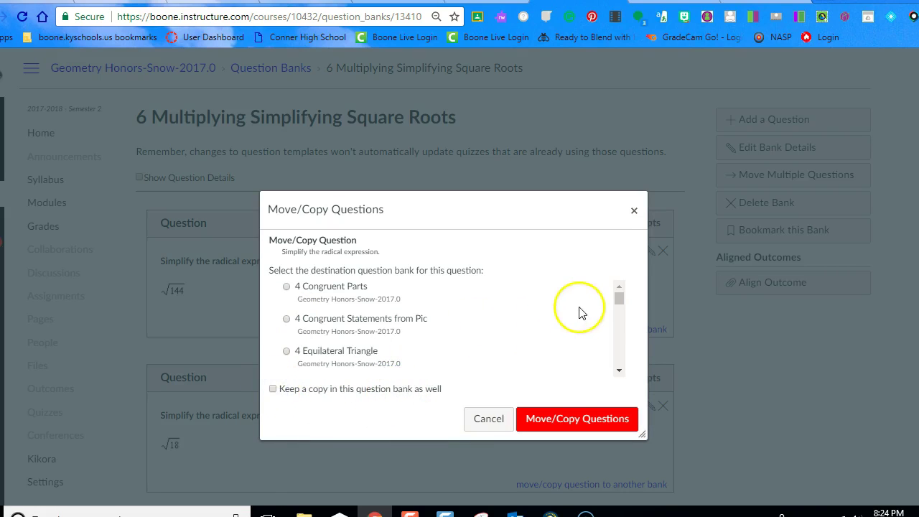
pyautogui.moveTo(618, 303); pyautogui.dragTo(619, 304)
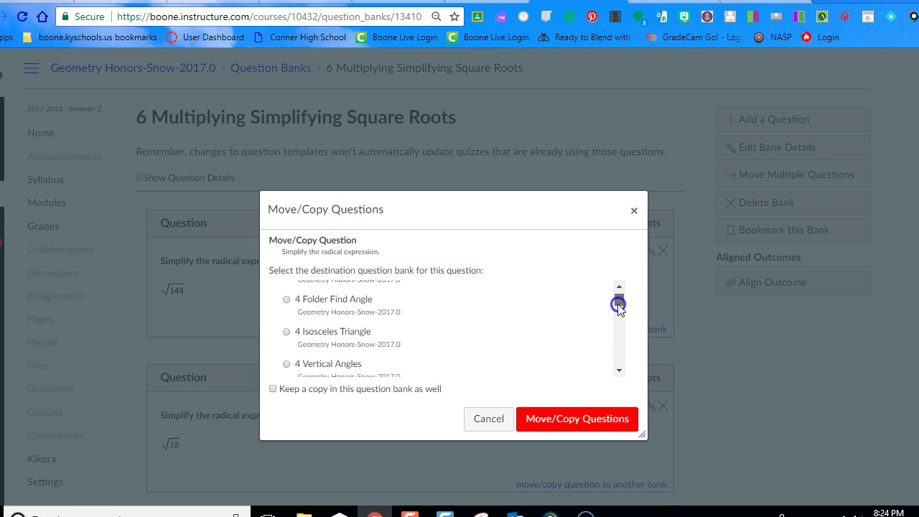
pyautogui.click(619, 371)
pyautogui.click(619, 371)
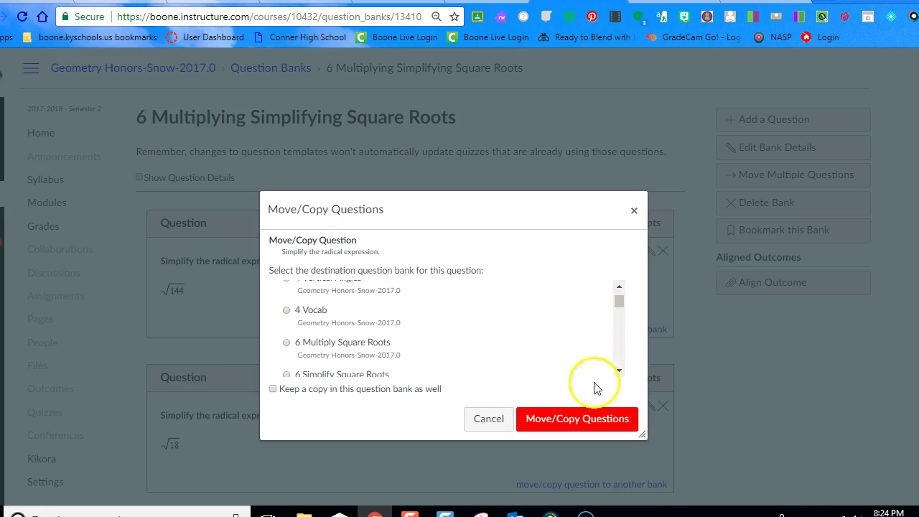
pyautogui.click(286, 374)
pyautogui.click(603, 424)
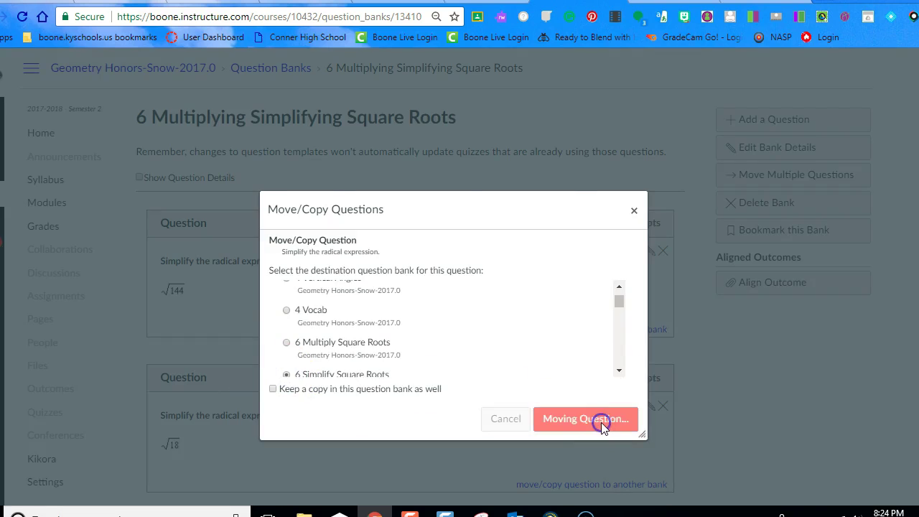
# Move the √18, √192 and √180 questions into 6 Simplify Square Roots
pyautogui.click(622, 331)
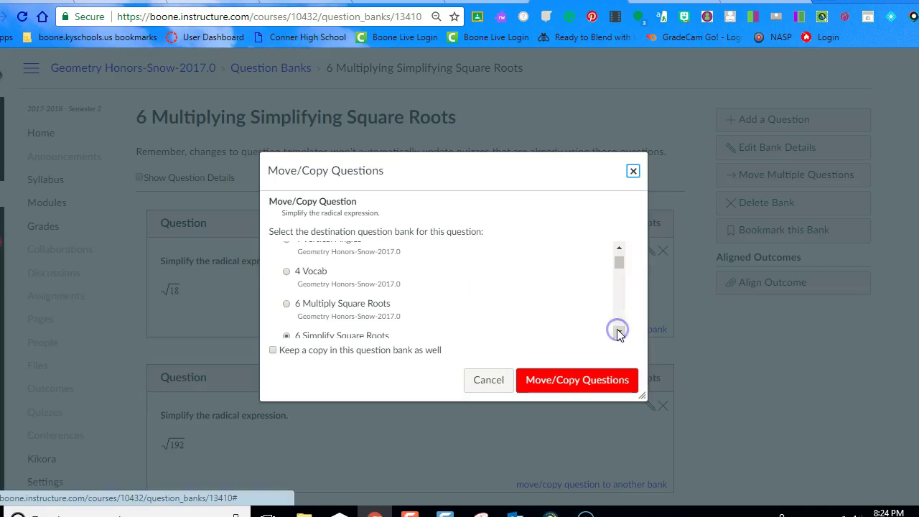
pyautogui.click(529, 382)
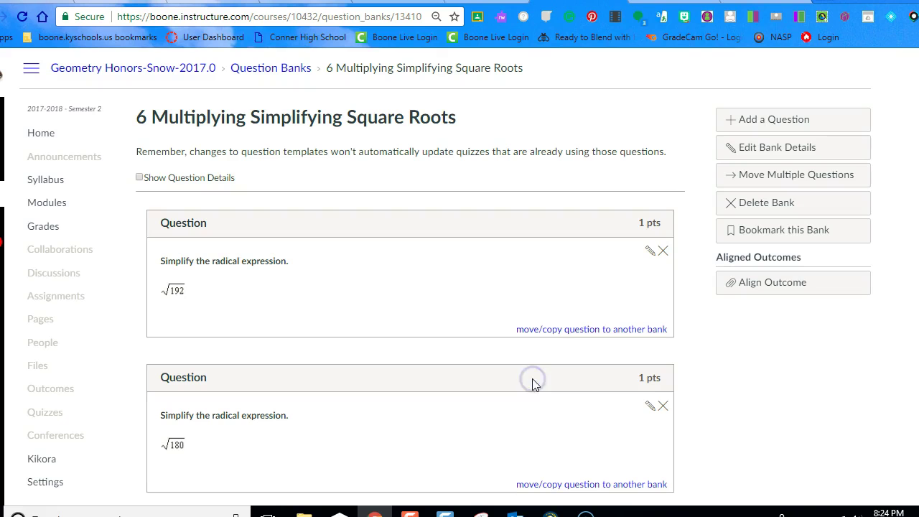
pyautogui.click(605, 332)
pyautogui.click(344, 304)
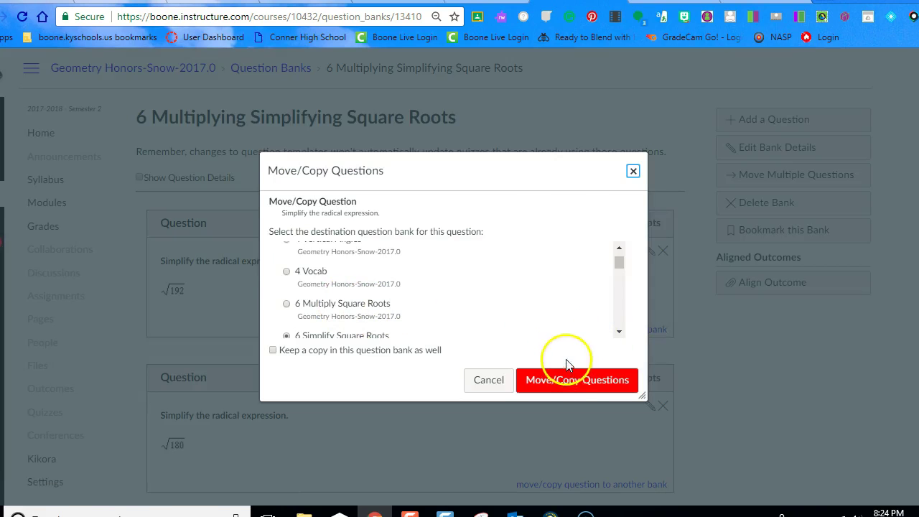
pyautogui.click(570, 379)
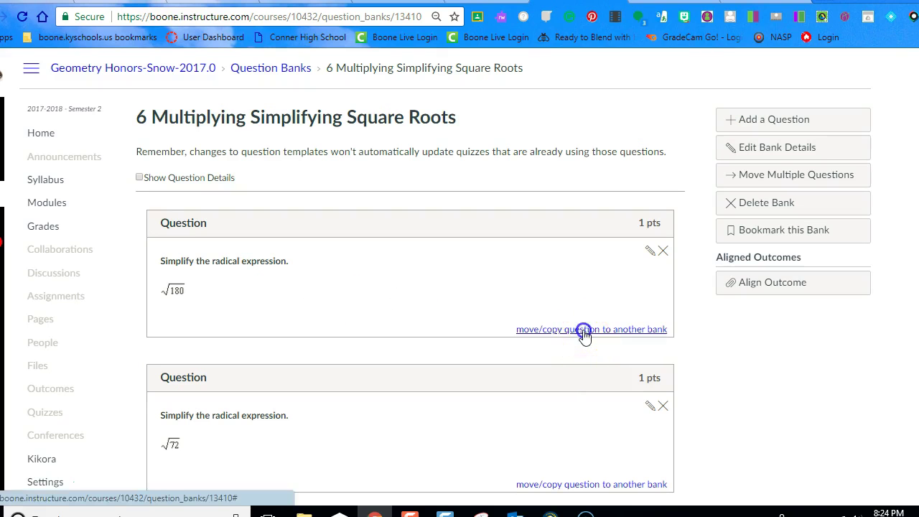
pyautogui.click(584, 330)
pyautogui.click(573, 372)
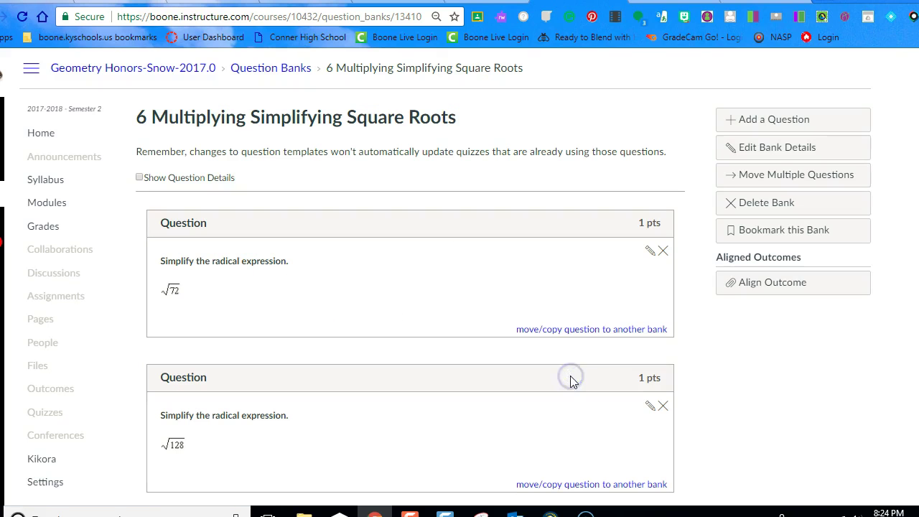
# Move the √72, √125 and √8 questions into 6 Simplify Square Roots
pyautogui.click(582, 332)
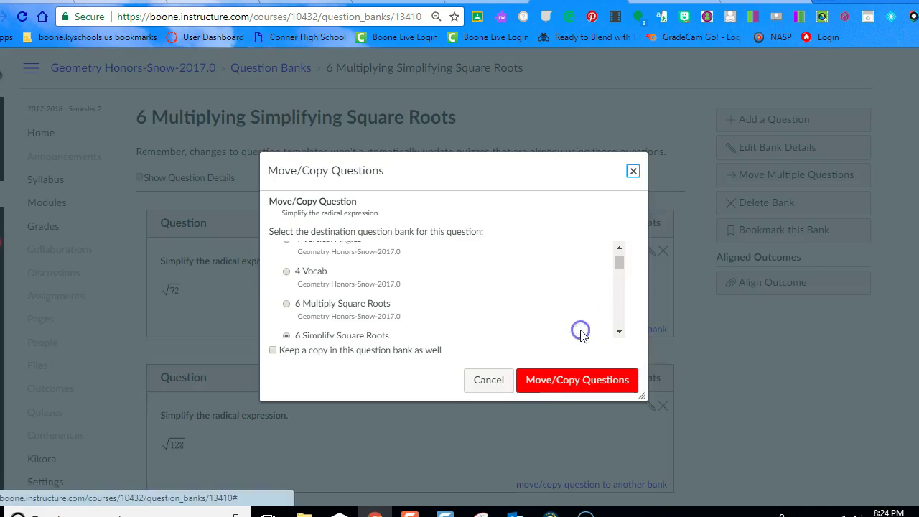
pyautogui.click(572, 382)
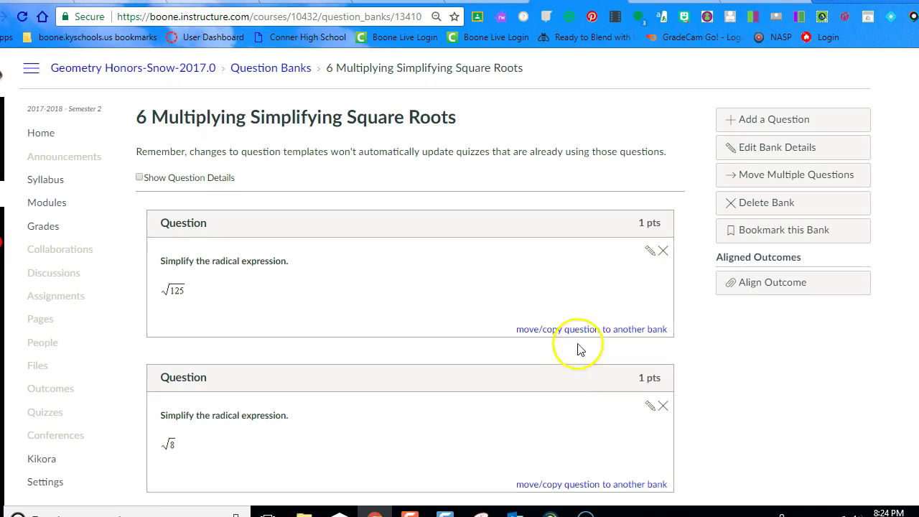
pyautogui.click(582, 332)
pyautogui.click(572, 381)
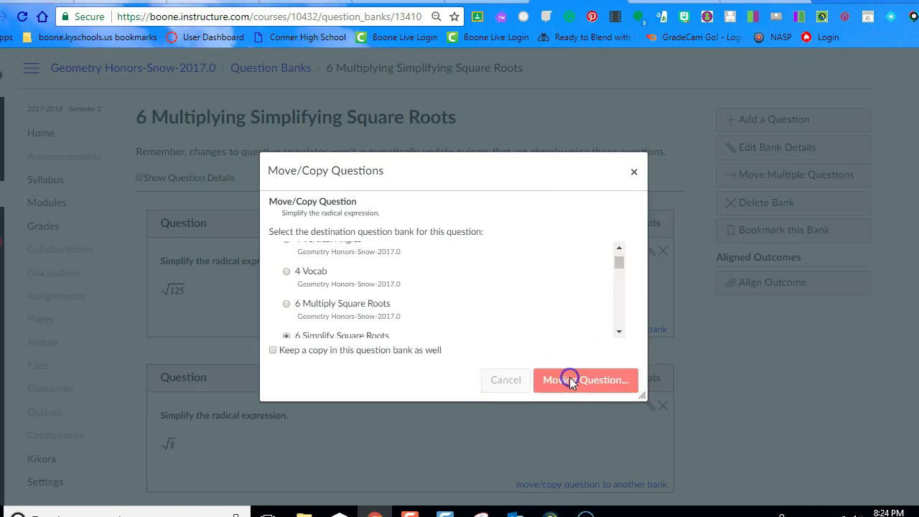
pyautogui.click(581, 333)
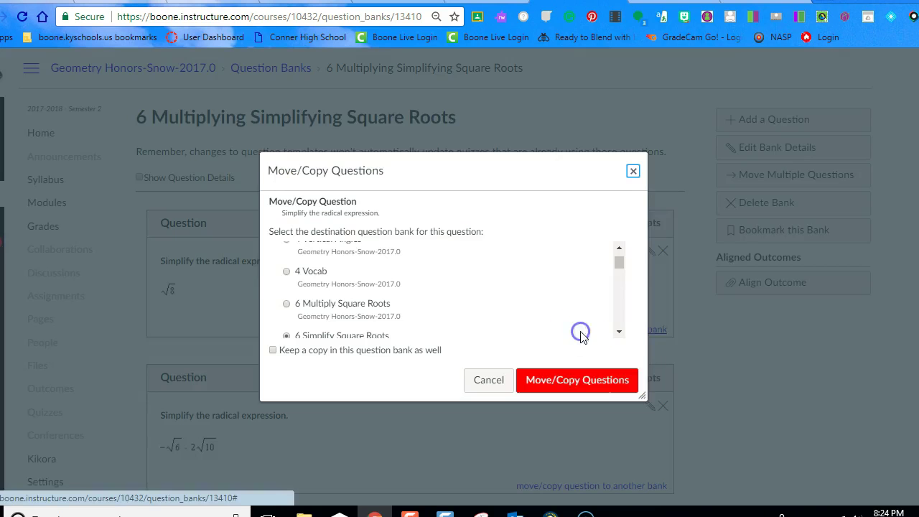
pyautogui.click(575, 379)
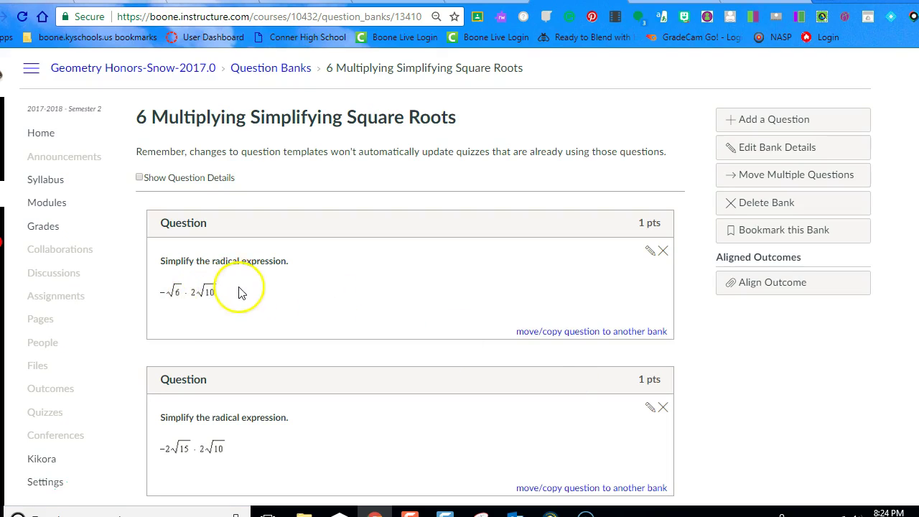
# Move the two product questions, including −√6 · 2√10, into 6 Multiply Square Roots
pyautogui.click(554, 332)
pyautogui.click(287, 304)
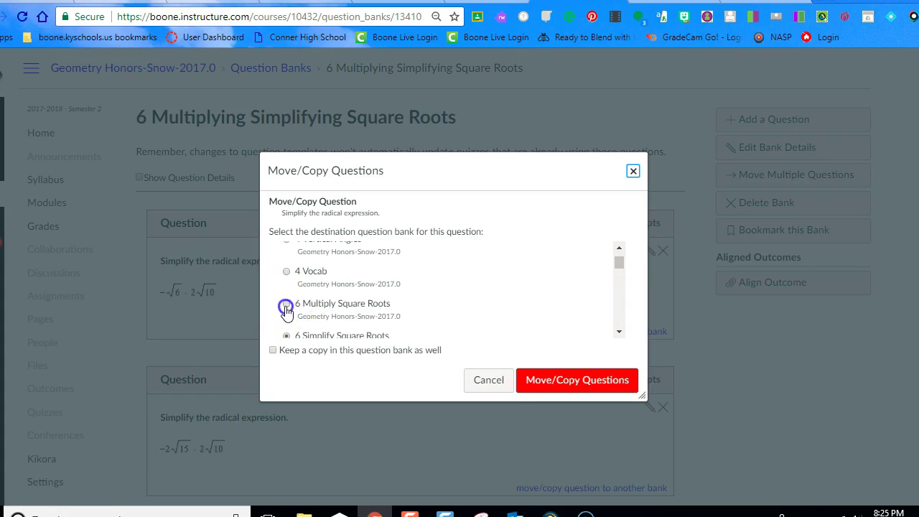
pyautogui.click(572, 381)
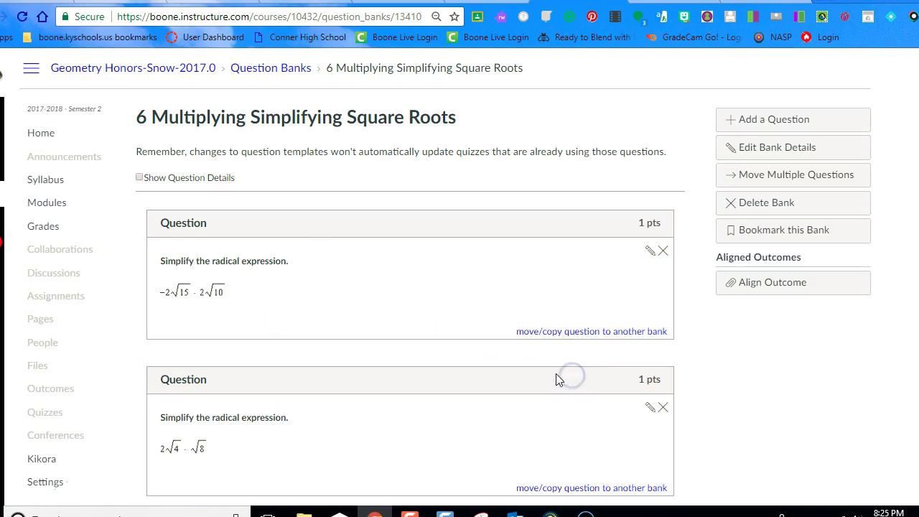
pyautogui.click(577, 337)
pyautogui.click(558, 377)
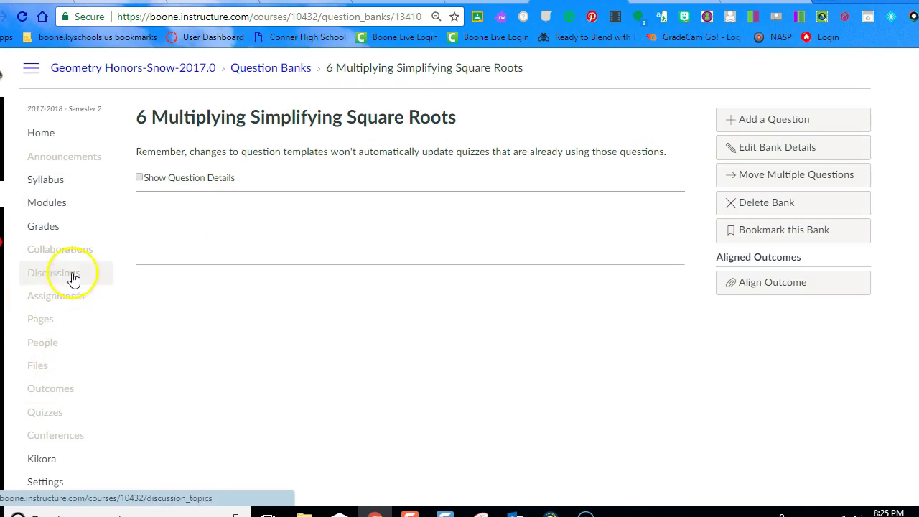
# Open the 6 Multiplying Simplifying Square Roots quiz for editing and show its question list
pyautogui.click(58, 415)
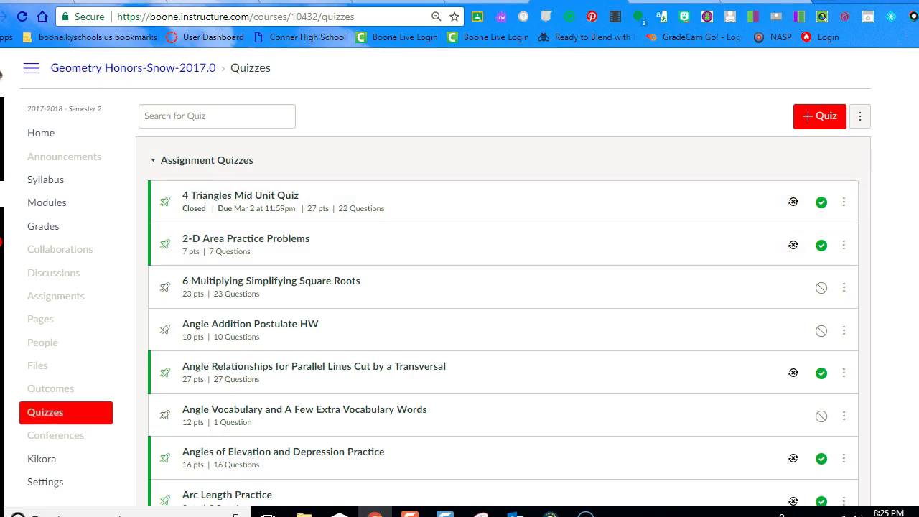
pyautogui.scroll(-3, 445, 276)
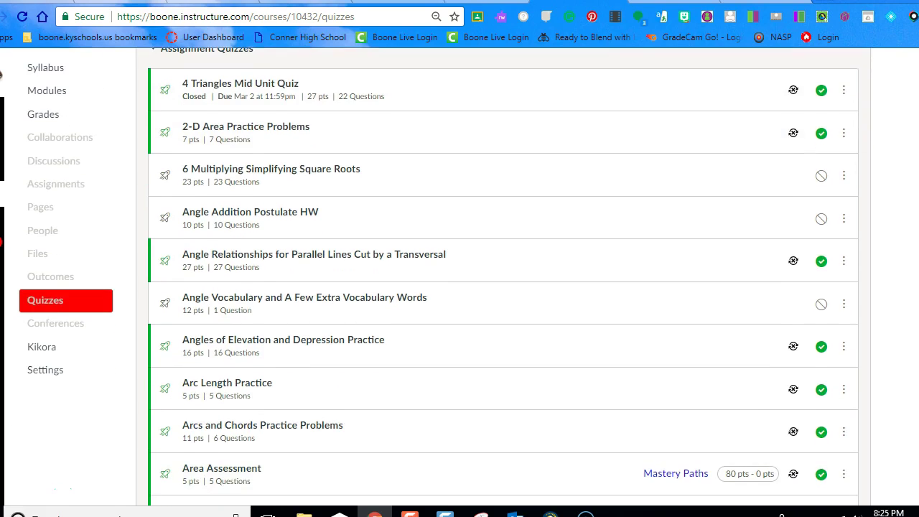
pyautogui.click(269, 172)
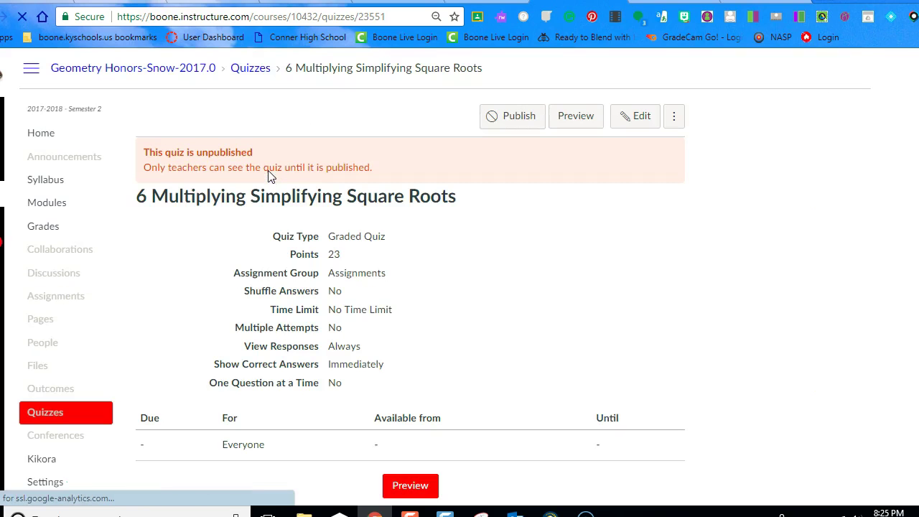
pyautogui.click(642, 117)
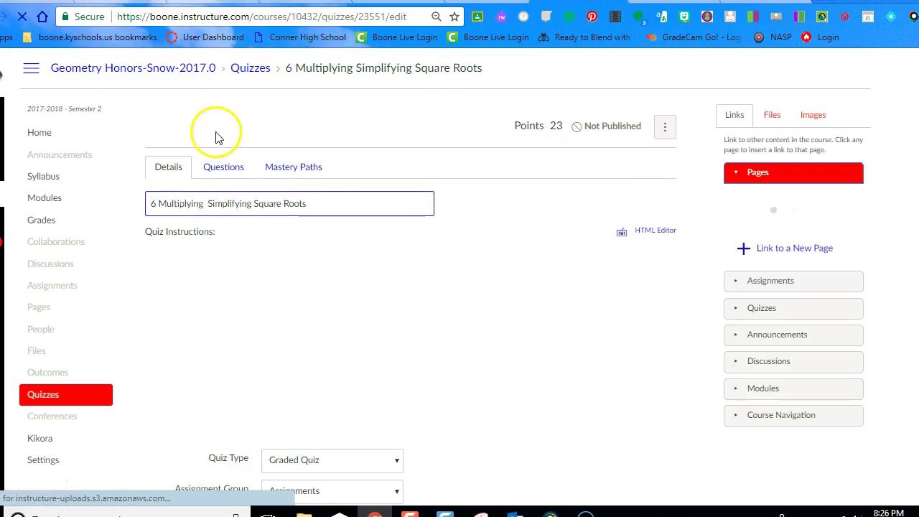
pyautogui.click(225, 169)
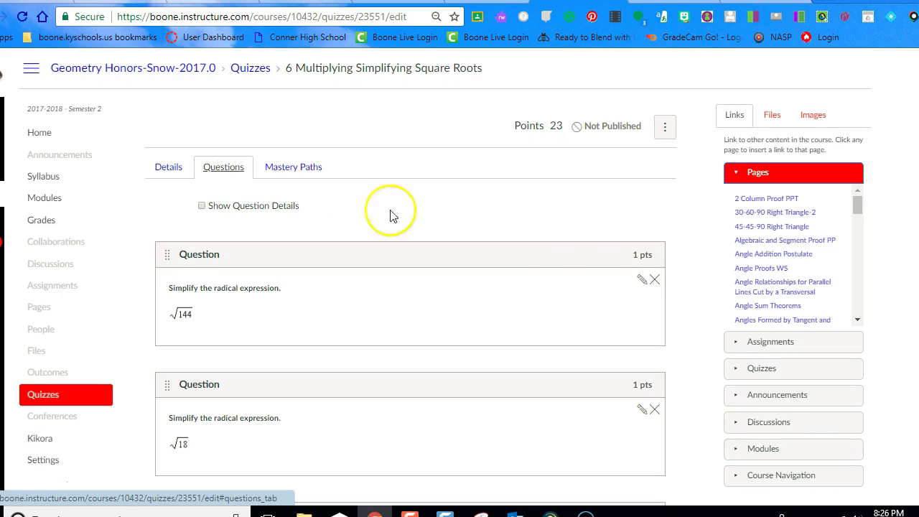
# Delete all five quiz questions (√144, √18, √192, 3√2 · 3√6 and the last one)
pyautogui.click(655, 282)
pyautogui.click(511, 92)
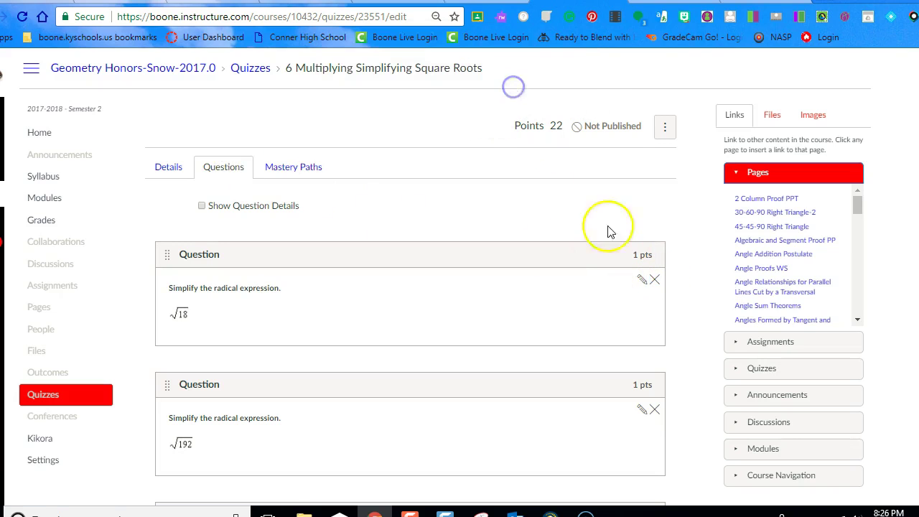
pyautogui.click(655, 280)
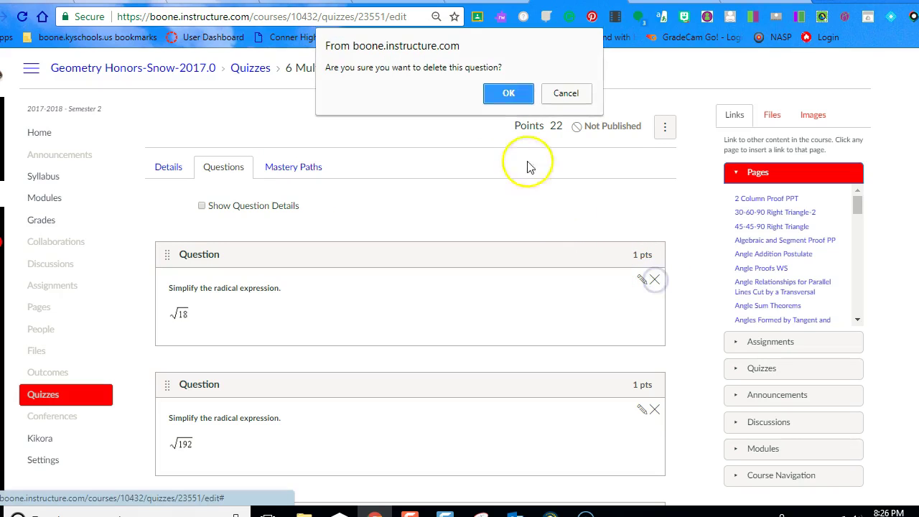
pyautogui.click(509, 93)
pyautogui.click(655, 282)
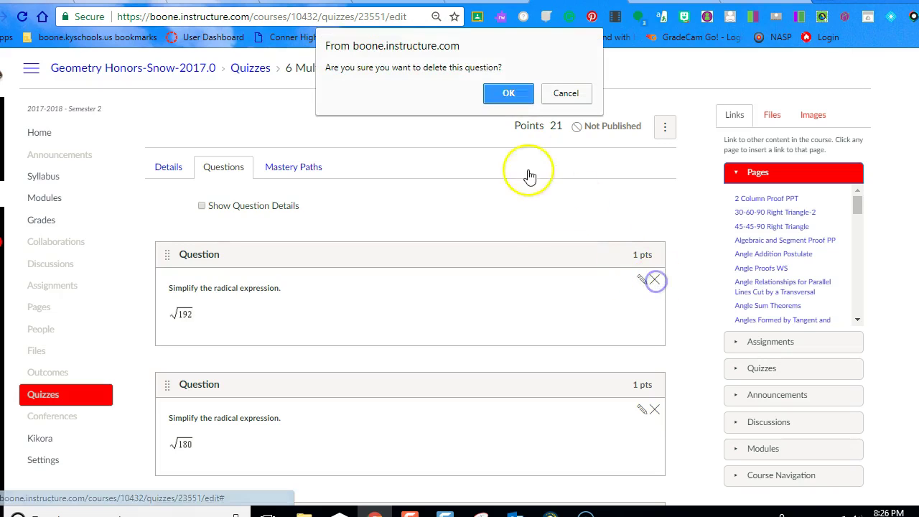
pyautogui.click(510, 92)
pyautogui.click(654, 286)
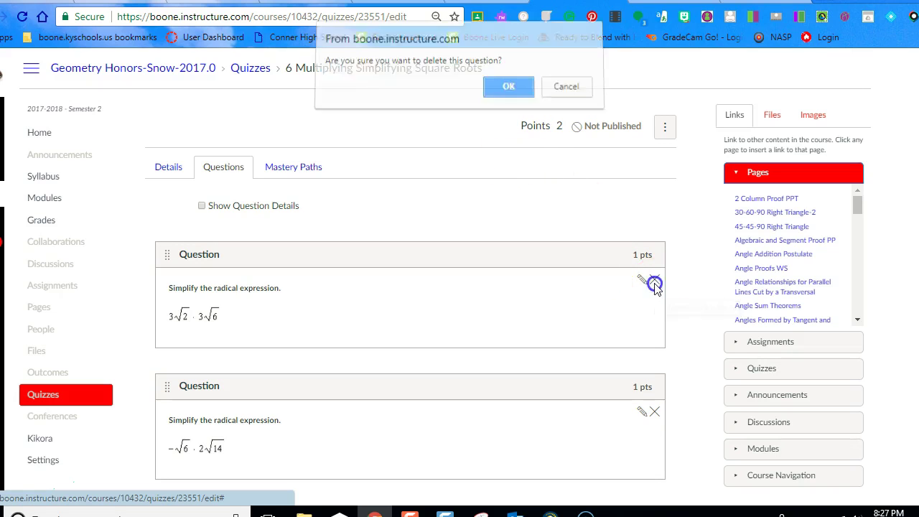
pyautogui.press('Return')
pyautogui.click(655, 286)
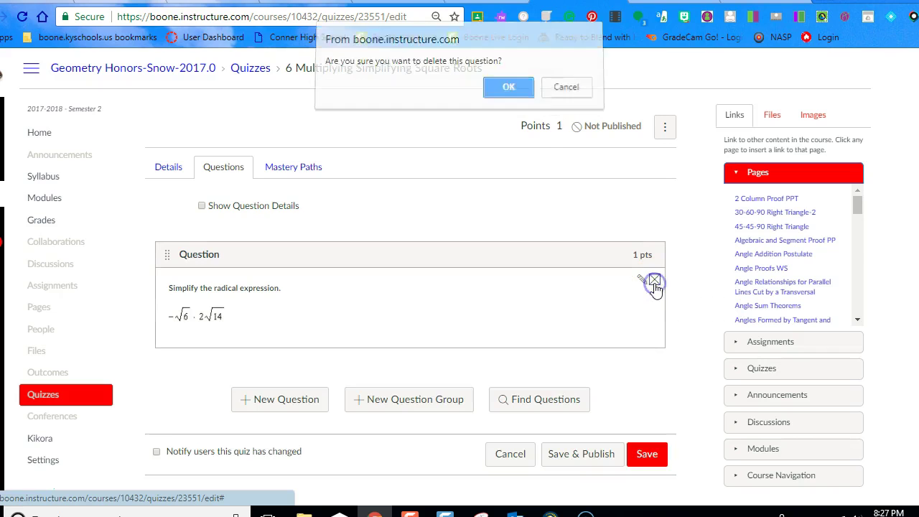
pyautogui.press('Return')
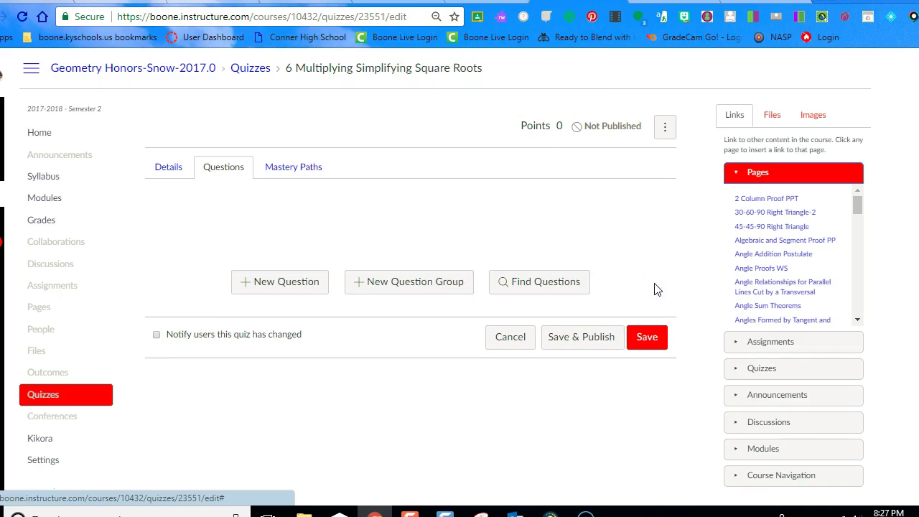
# Add a 'Simplifying Radicals' group that picks 3 questions from the 6 Simplify Square Roots bank
pyautogui.click(437, 285)
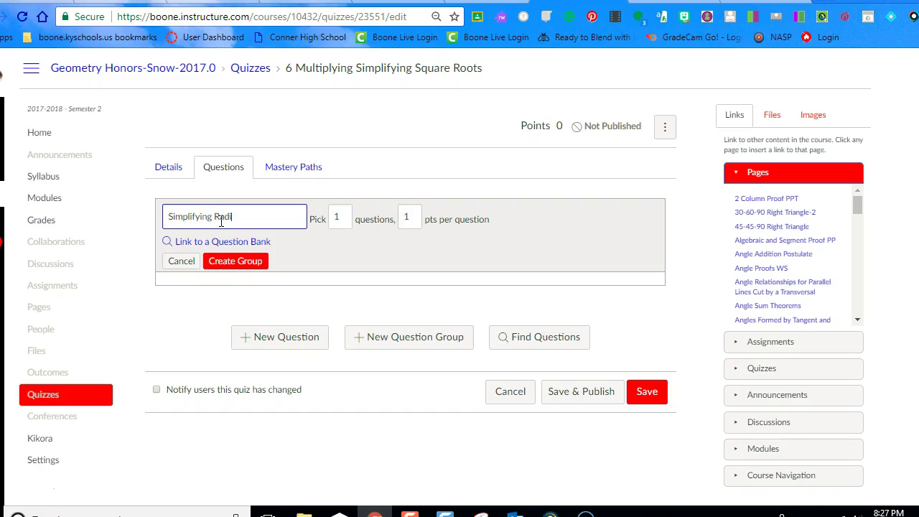
pyautogui.click(332, 217)
pyautogui.doubleClick(333, 217)
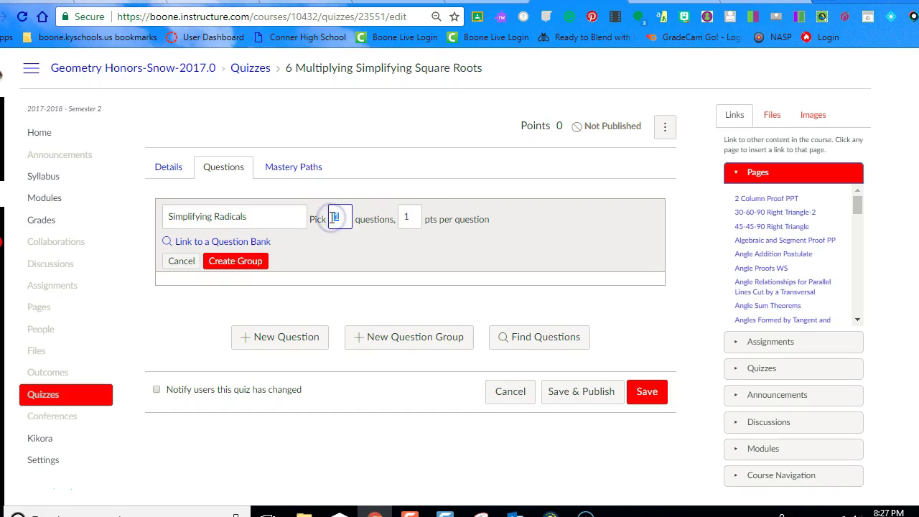
pyautogui.write('3')
pyautogui.click(423, 217)
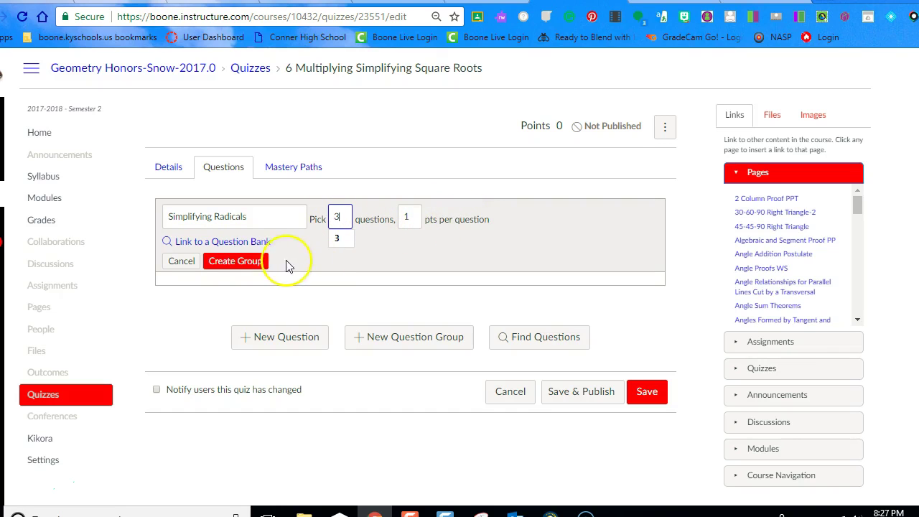
pyautogui.click(250, 244)
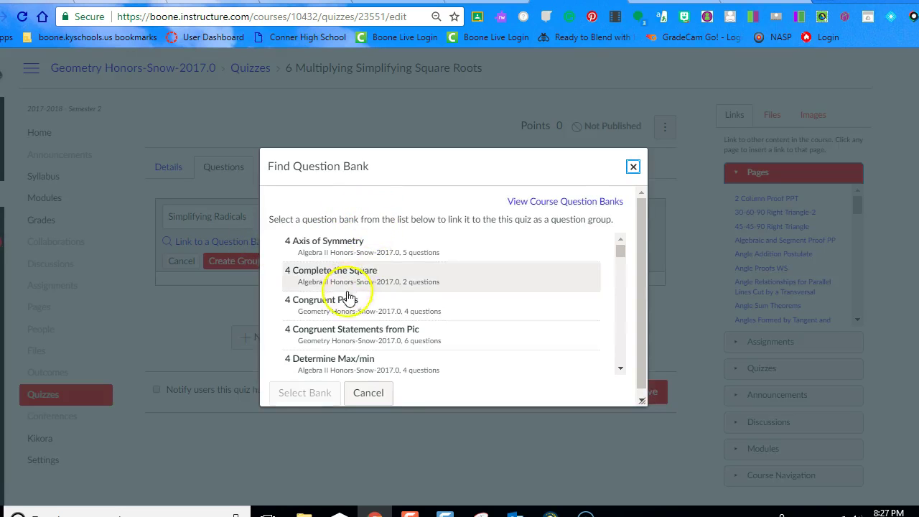
pyautogui.moveTo(622, 253); pyautogui.dragTo(624, 279)
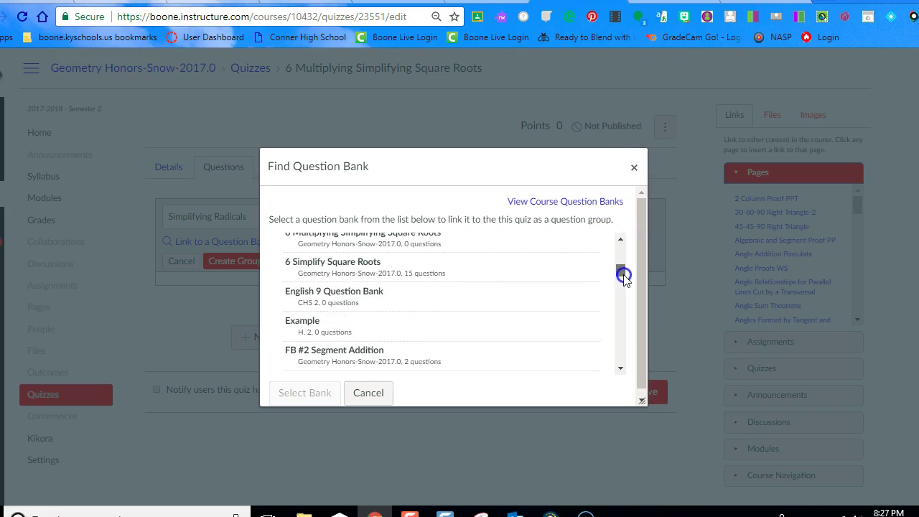
pyautogui.click(371, 267)
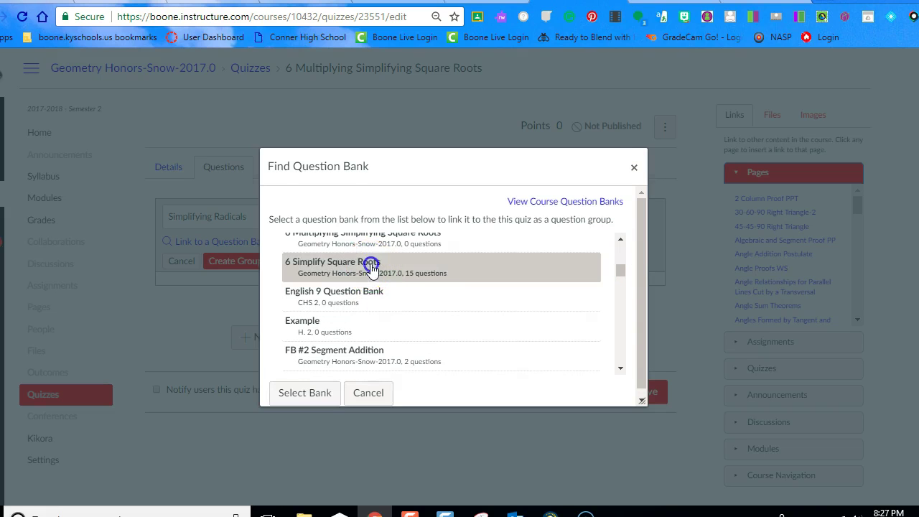
pyautogui.click(316, 393)
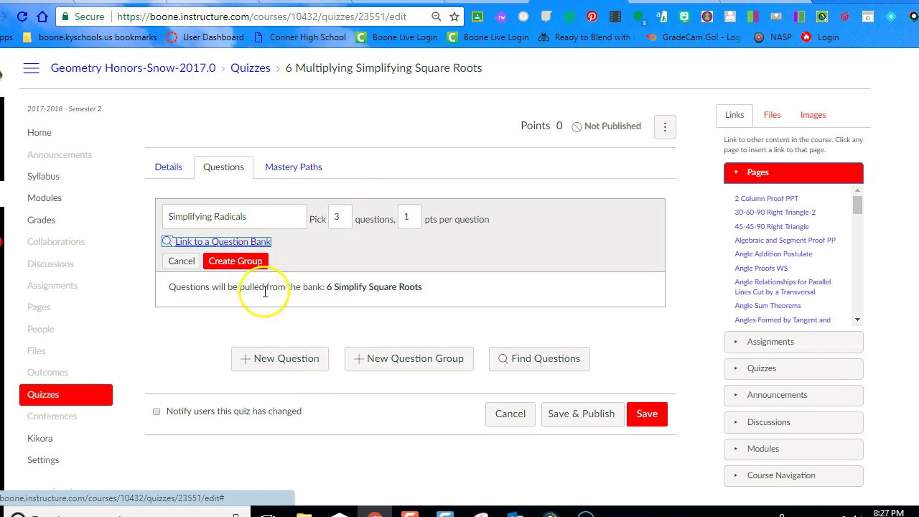
pyautogui.click(251, 265)
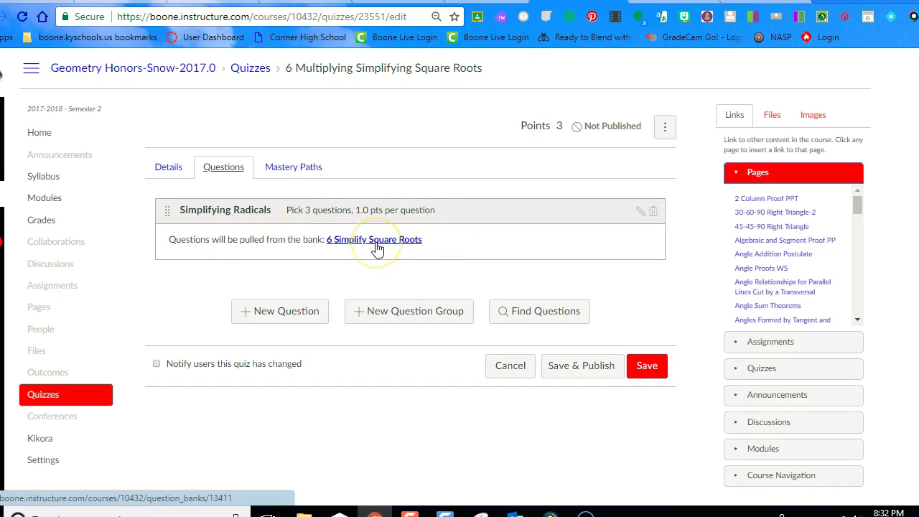
# Create a 'Multiplying Square Roots' group that picks 2 questions from the 6 Multiply Square Roots bank
pyautogui.click(376, 312)
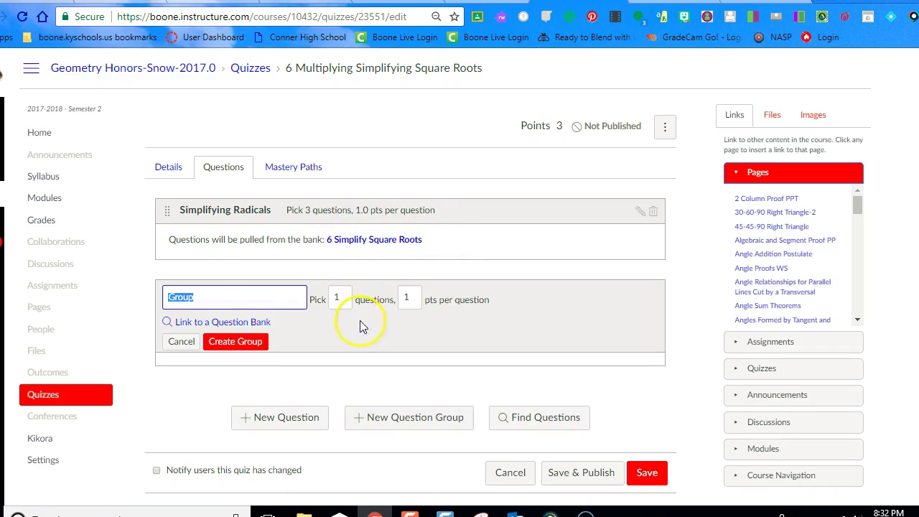
pyautogui.write('Mu')
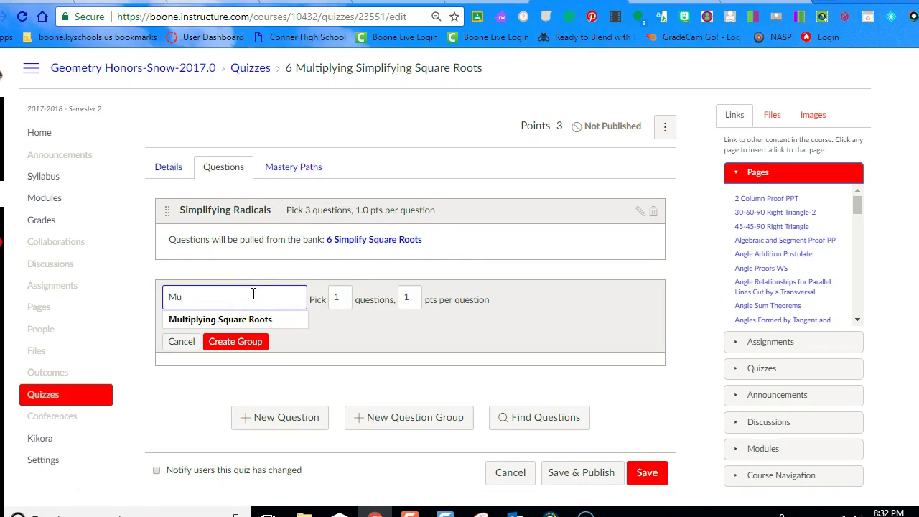
pyautogui.write('lt')
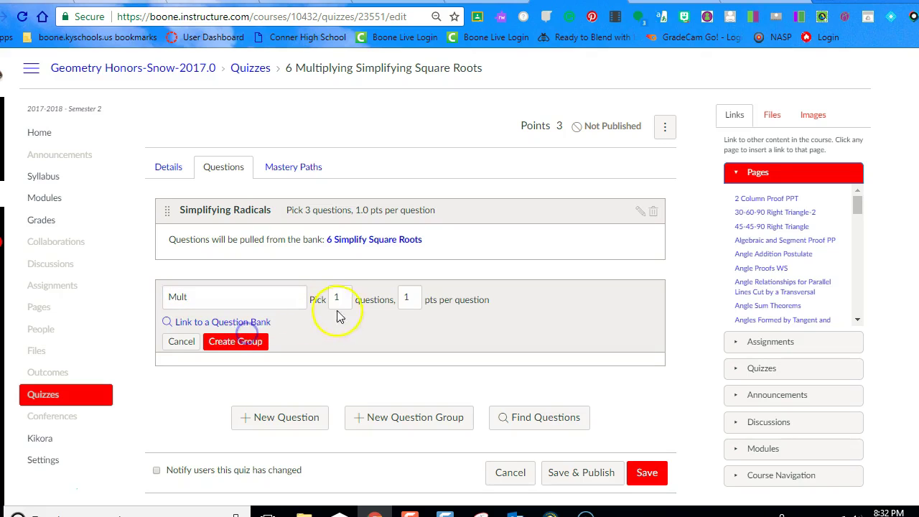
pyautogui.write('iplying Square Roots')
pyautogui.click(240, 319)
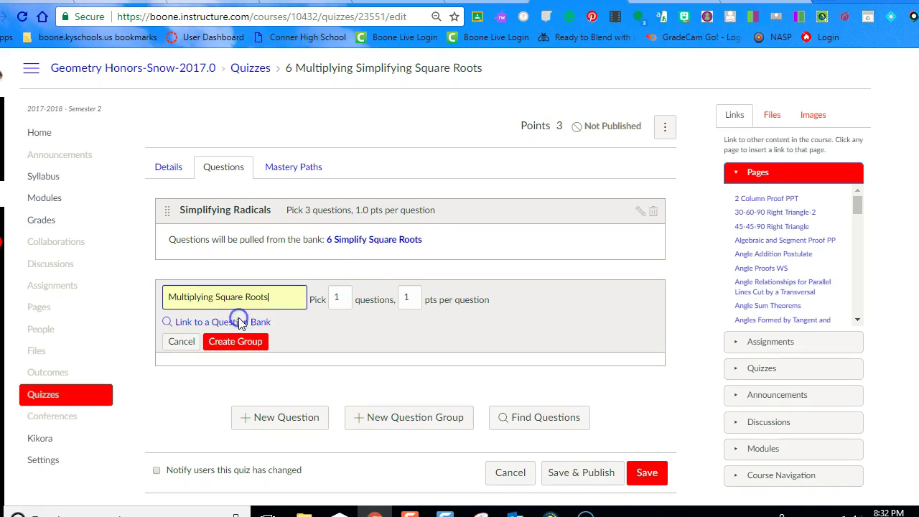
pyautogui.doubleClick(340, 298)
pyautogui.write('2')
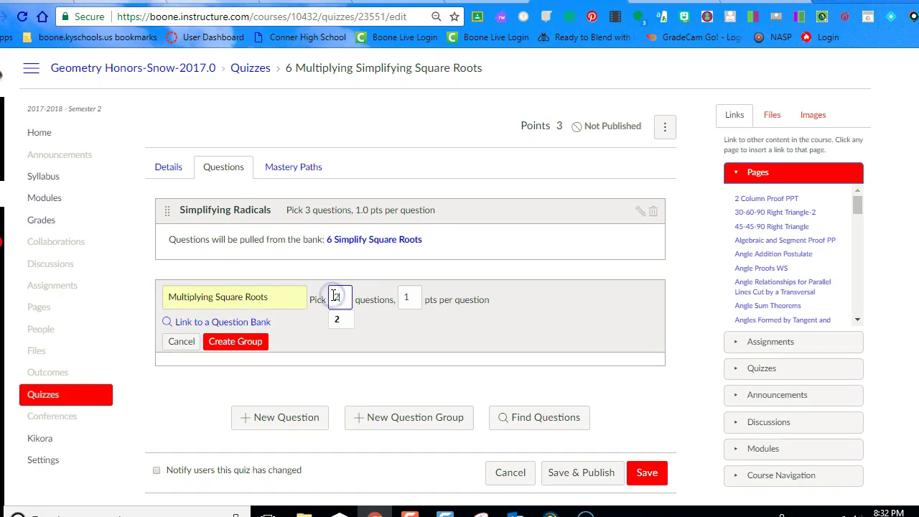
pyautogui.click(243, 324)
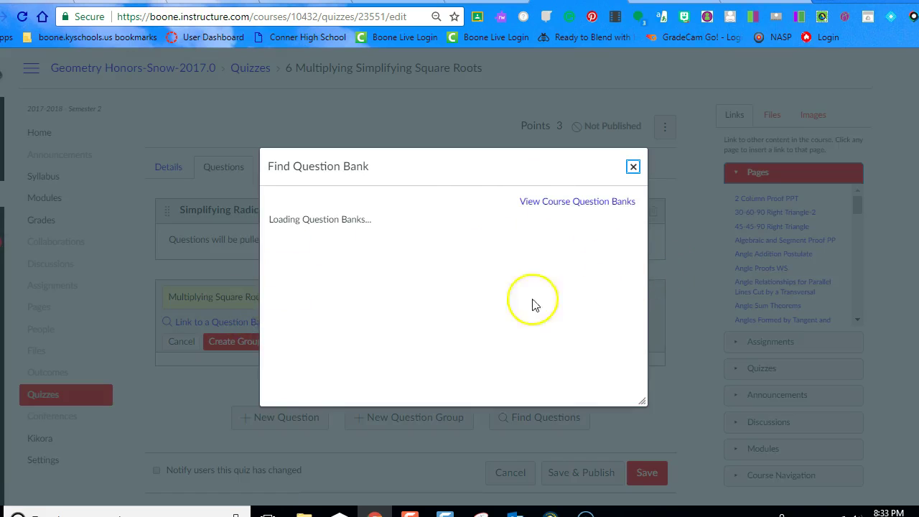
pyautogui.click(620, 253)
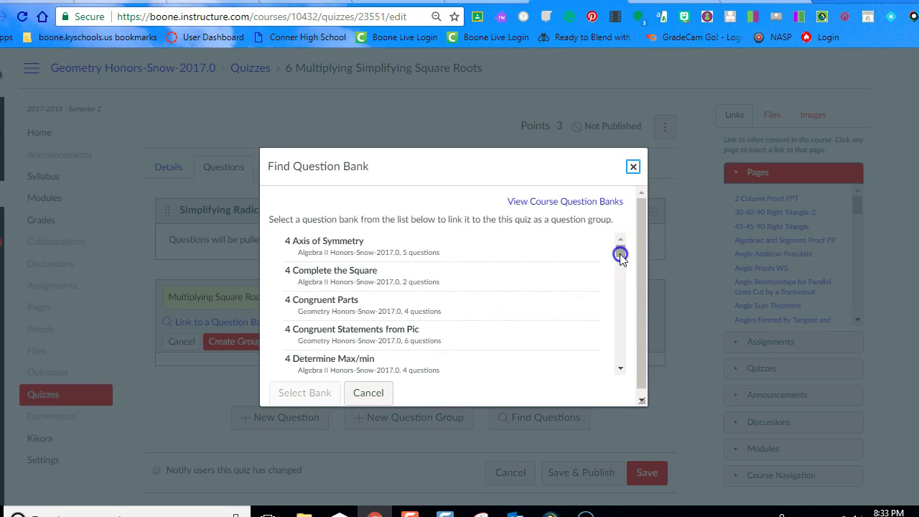
pyautogui.moveTo(620, 253); pyautogui.dragTo(625, 276)
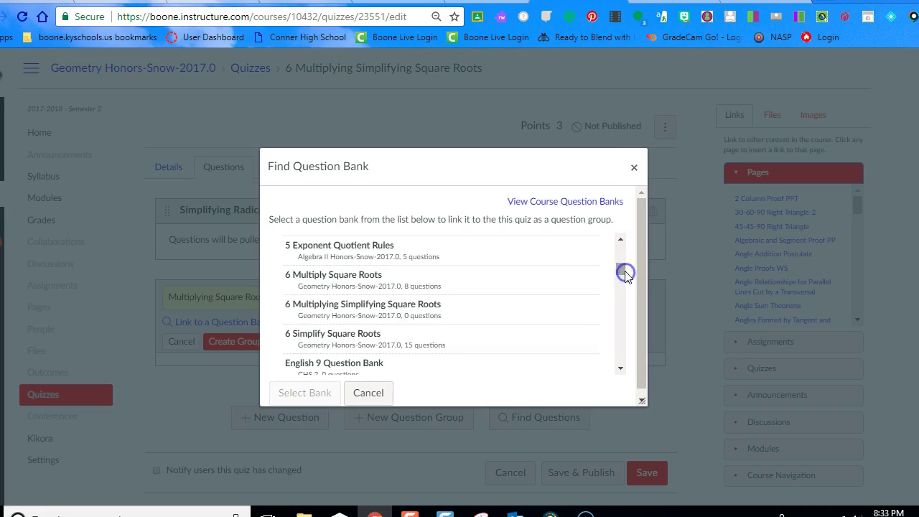
pyautogui.click(316, 280)
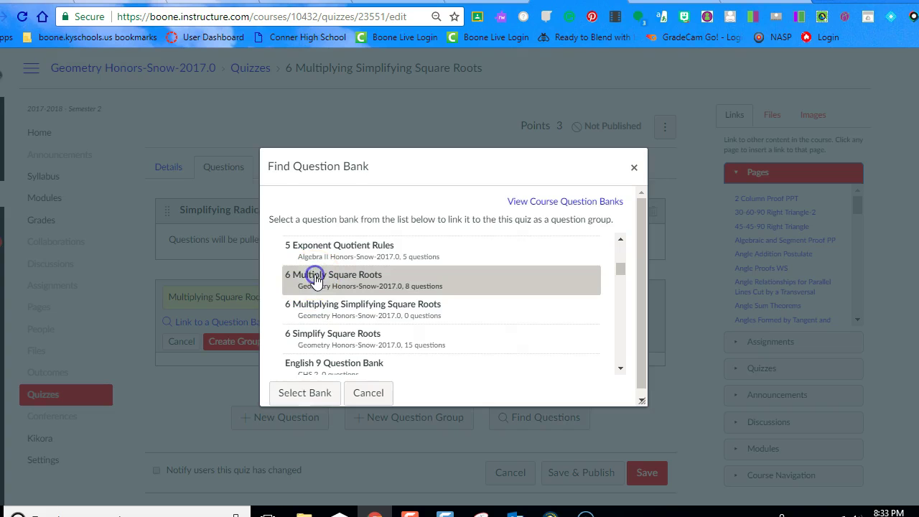
pyautogui.click(301, 395)
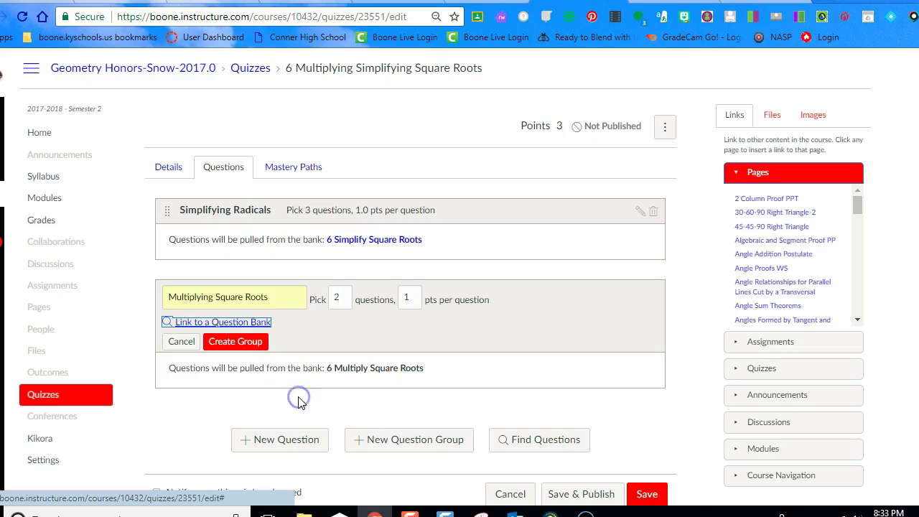
pyautogui.click(233, 343)
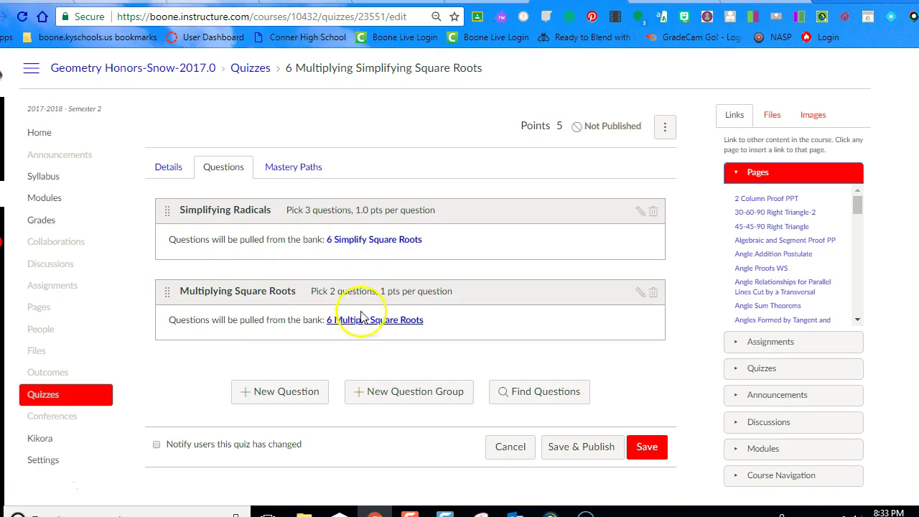
# Save the quiz and preview its five 1-pt questions, scrolling through Questions 1–5
pyautogui.click(654, 446)
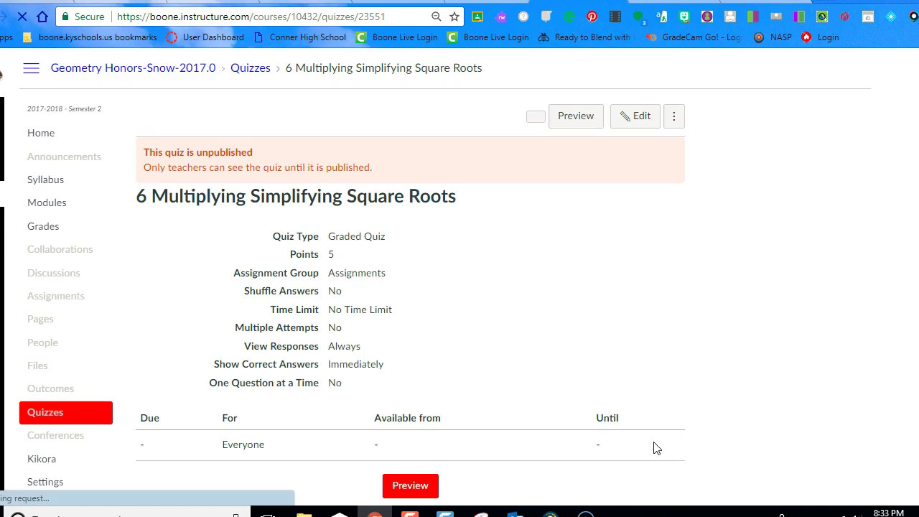
pyautogui.click(412, 483)
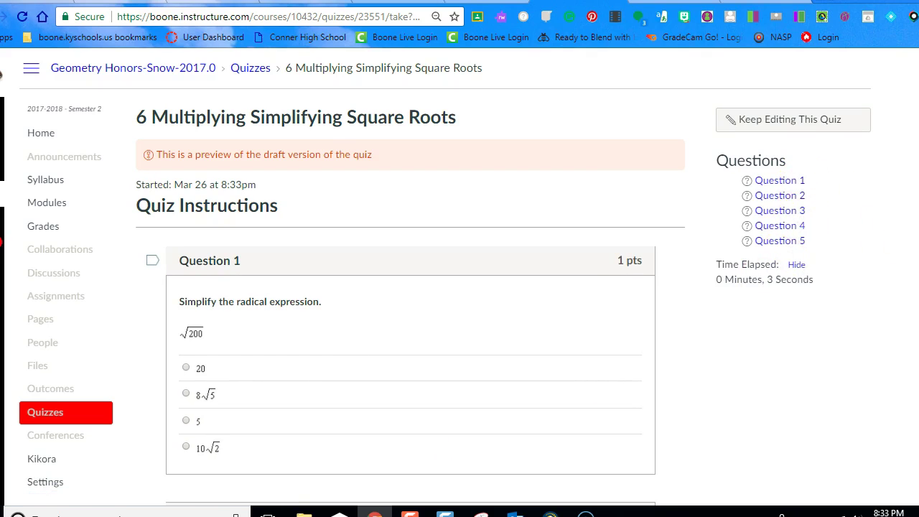
pyautogui.scroll(-4, 445, 288)
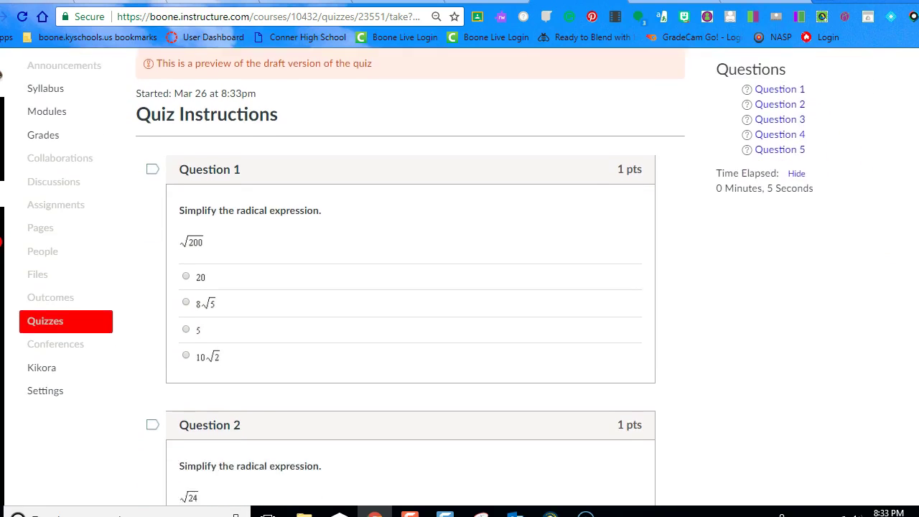
pyautogui.scroll(-8, 409, 287)
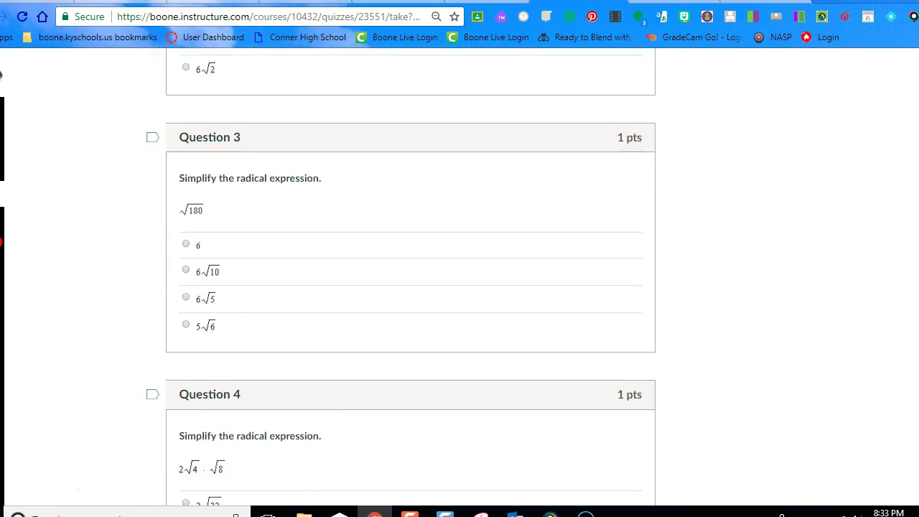
pyautogui.scroll(-4, 409, 287)
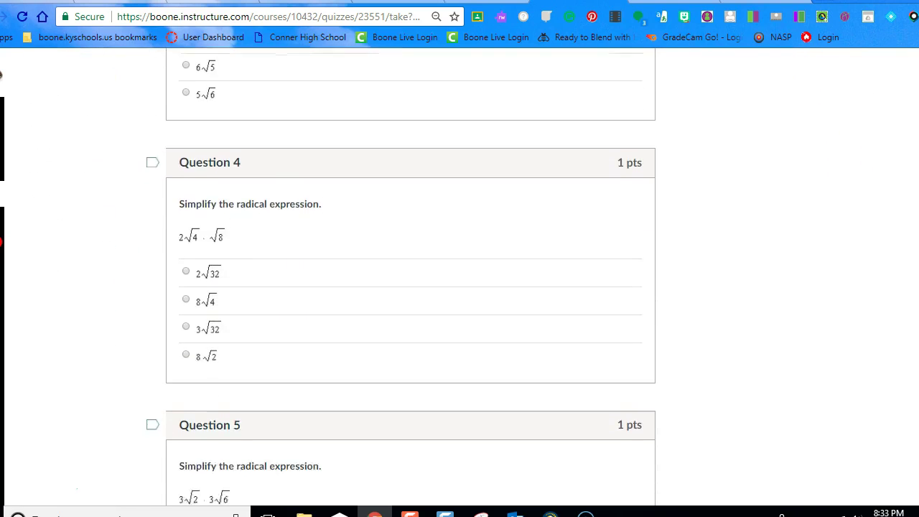
pyautogui.scroll(11, 410, 287)
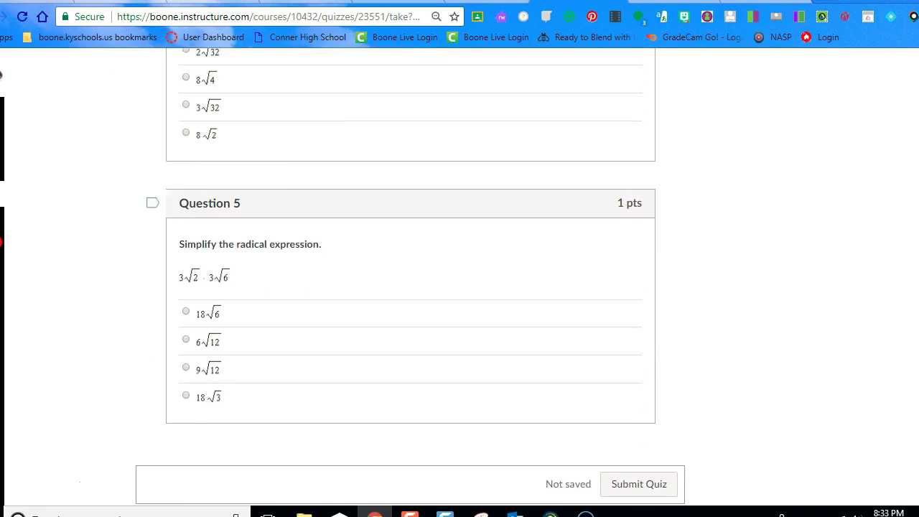
pyautogui.scroll(4, 409, 288)
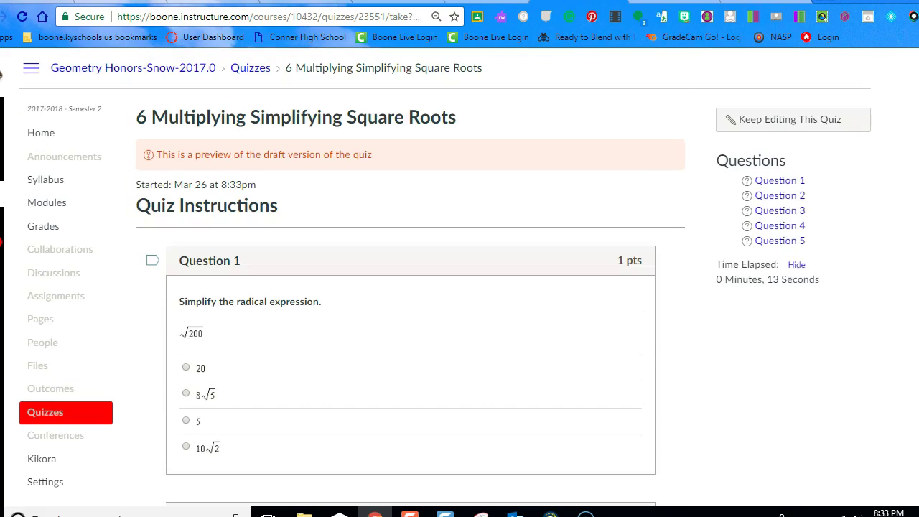